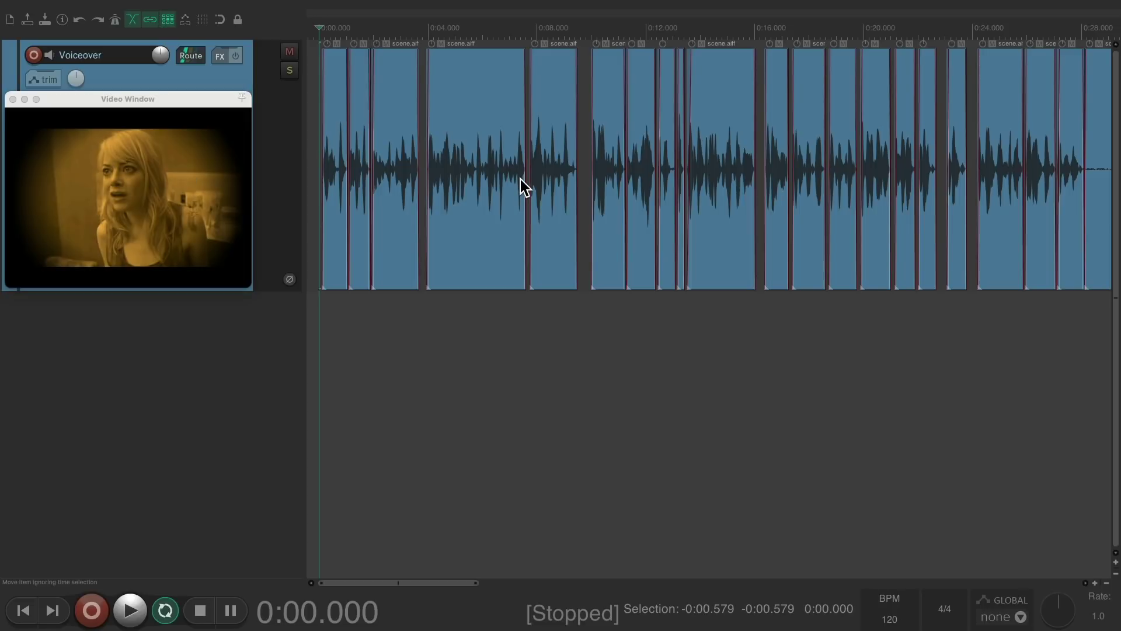
# - Play the voiceover with the video to review it, then stop playback
pyautogui.scroll(8, 521, 180)
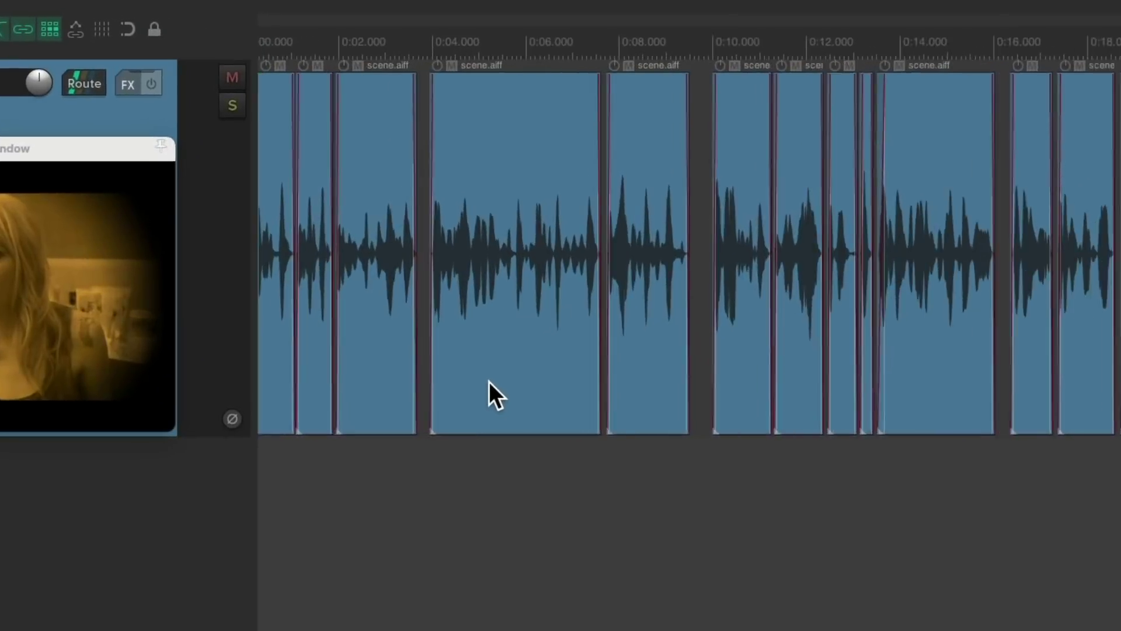
pyautogui.scroll(7, 397, 388)
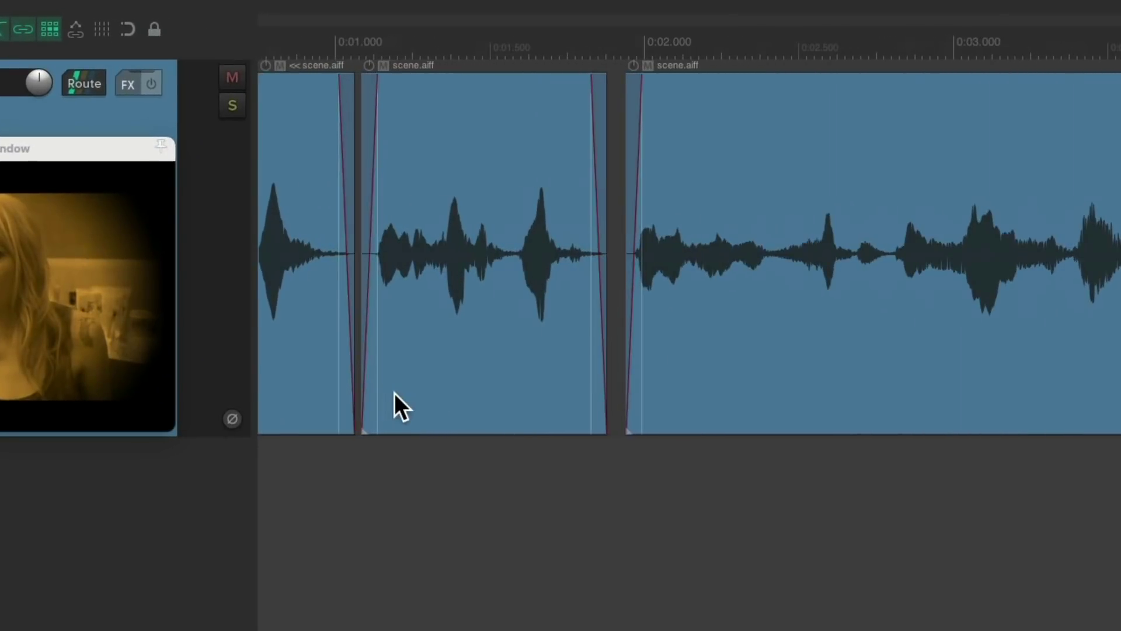
pyautogui.hscroll(6, 688, 425)
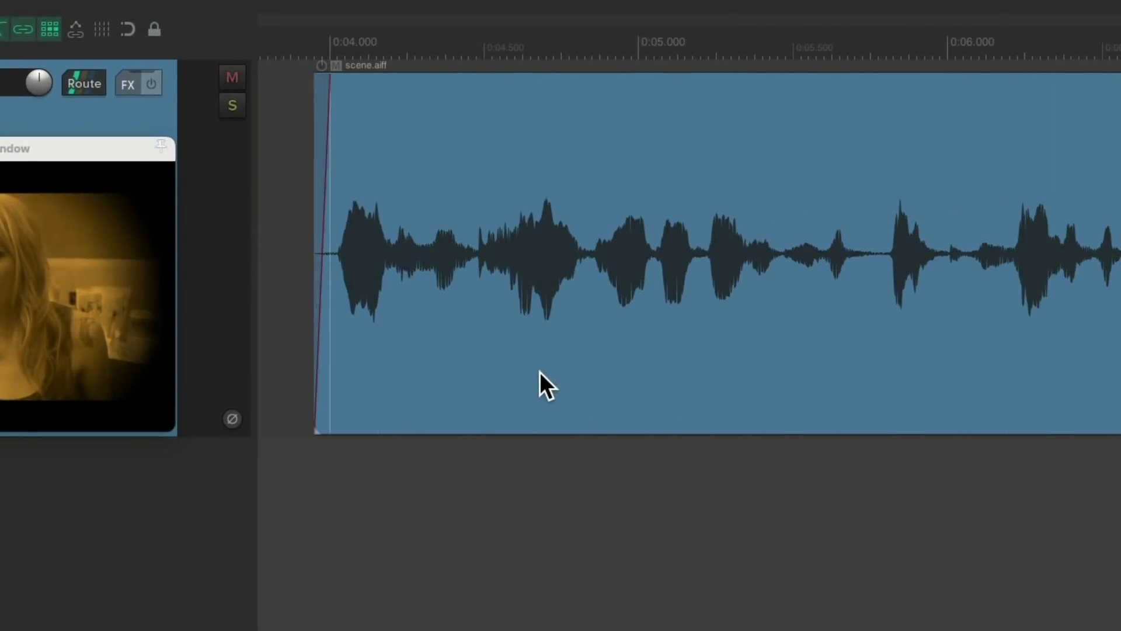
pyautogui.hscroll(5, 540, 372)
pyautogui.hscroll(1, 601, 360)
pyautogui.hscroll(3, 602, 362)
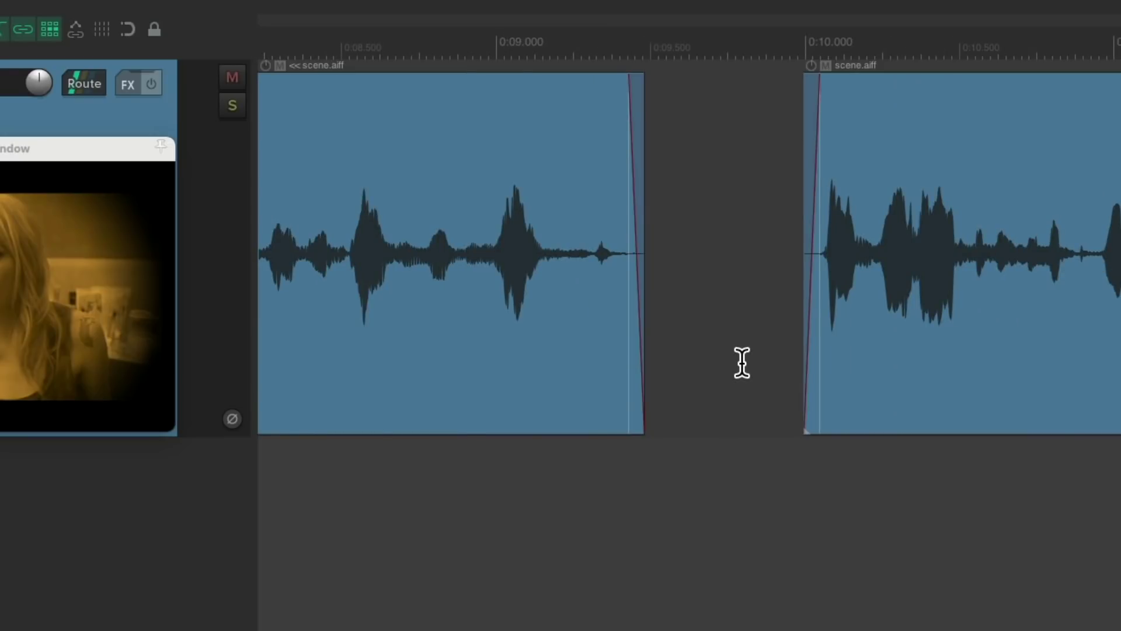
pyautogui.scroll(-5, 742, 363)
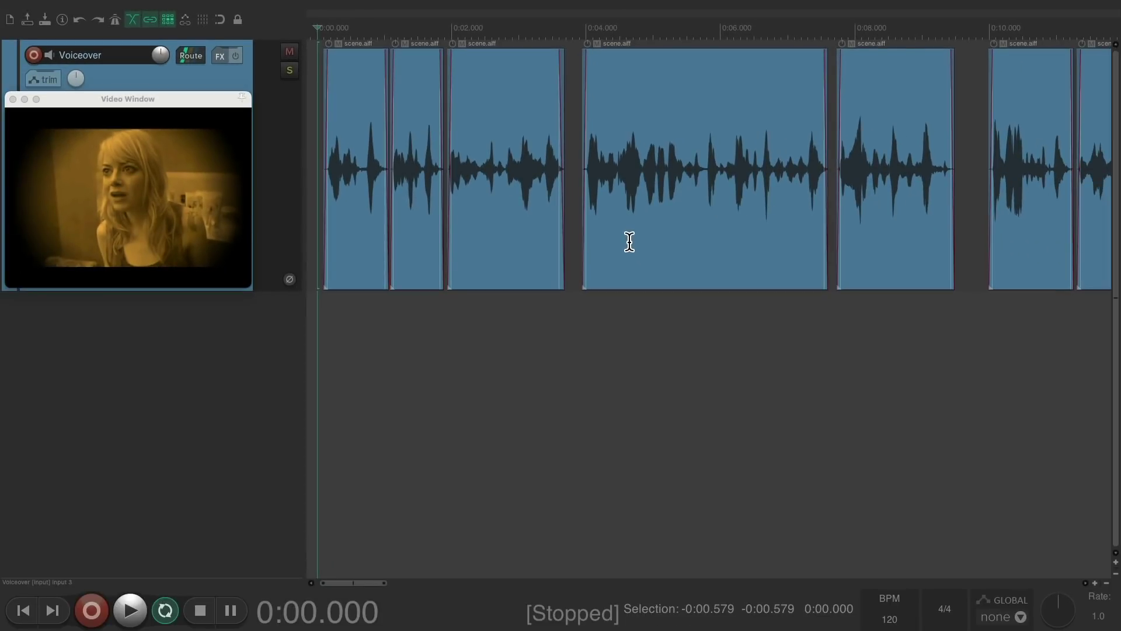
pyautogui.press('space')
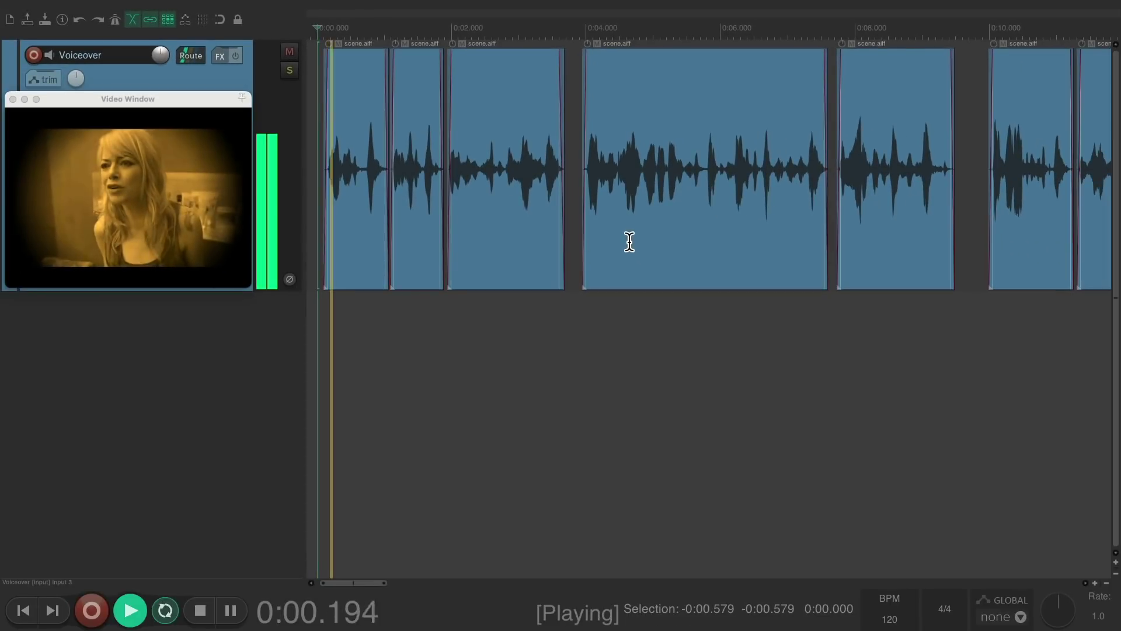
pyautogui.scroll(-4, 629, 241)
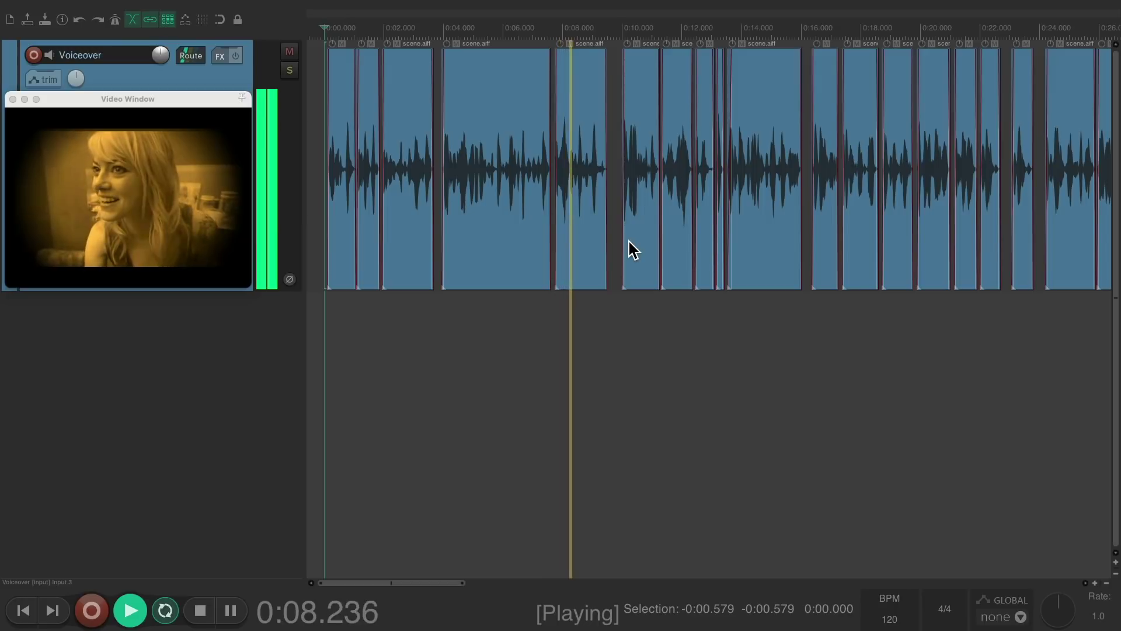
pyautogui.keyDown('ctrl'); pyautogui.scroll(1, 639, 345); pyautogui.keyUp('ctrl')
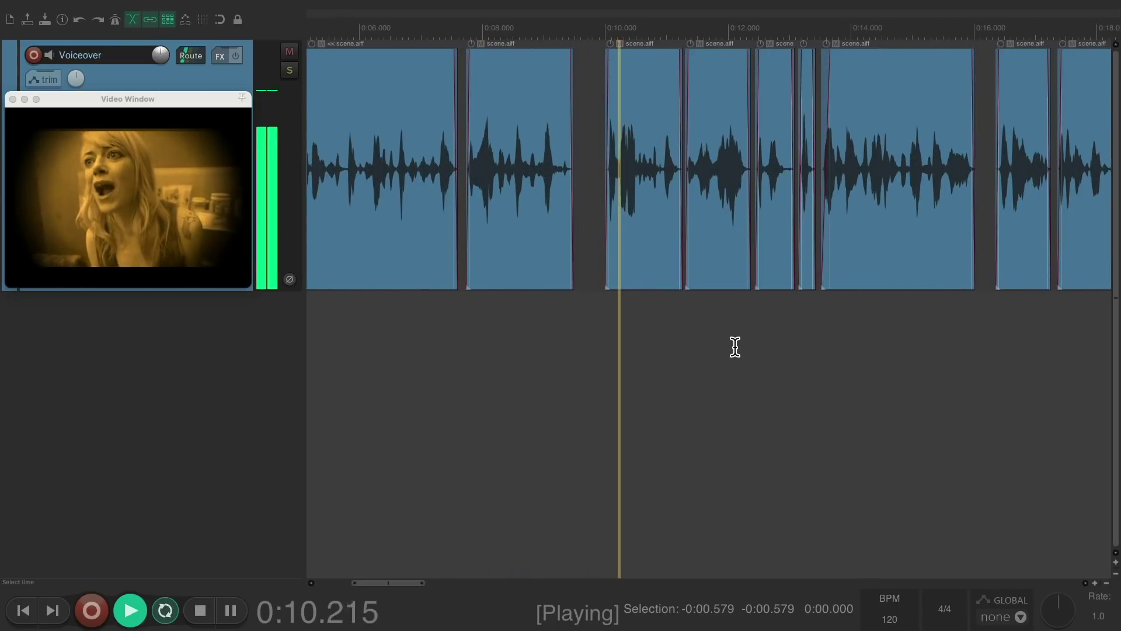
pyautogui.keyDown('ctrl'); pyautogui.scroll(2, 630, 376); pyautogui.keyUp('ctrl')
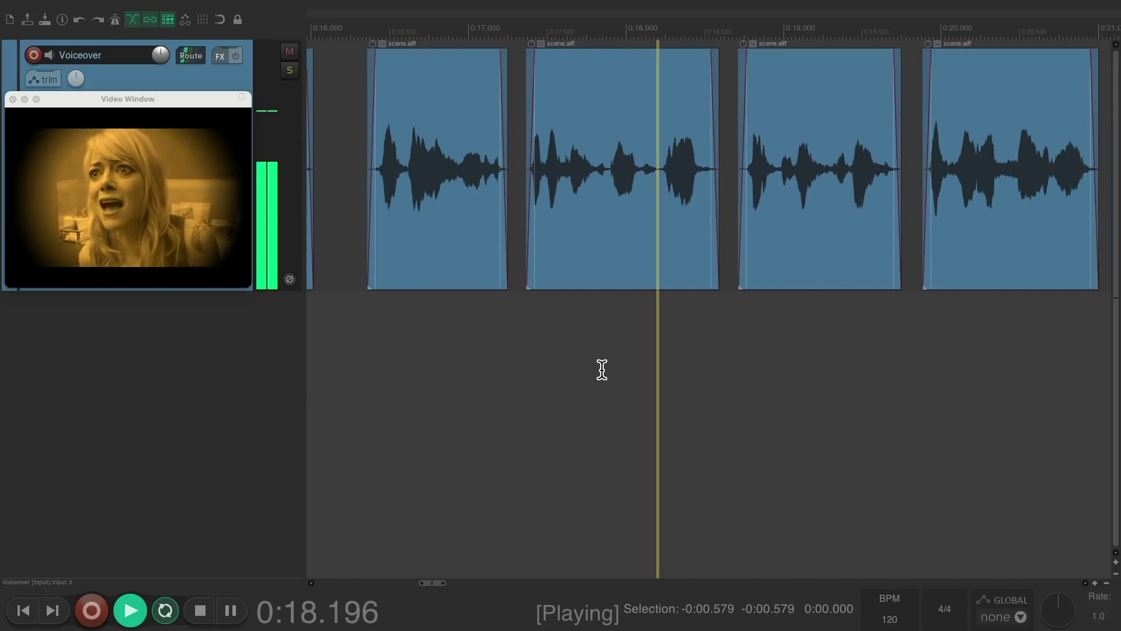
pyautogui.scroll(-3, 602, 369)
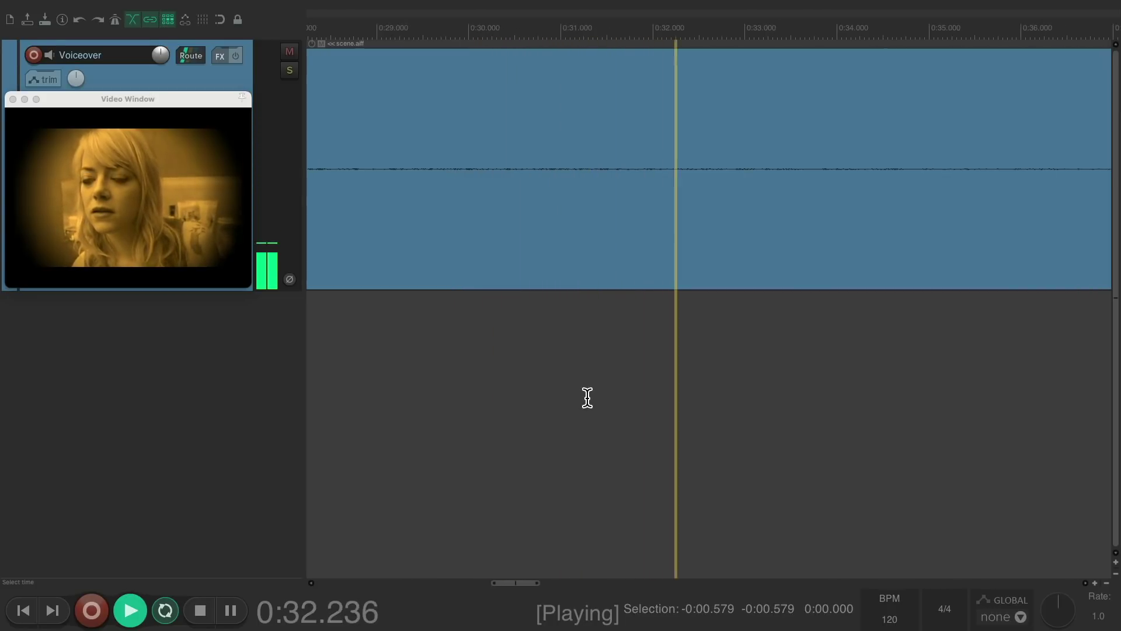
pyautogui.press('space')
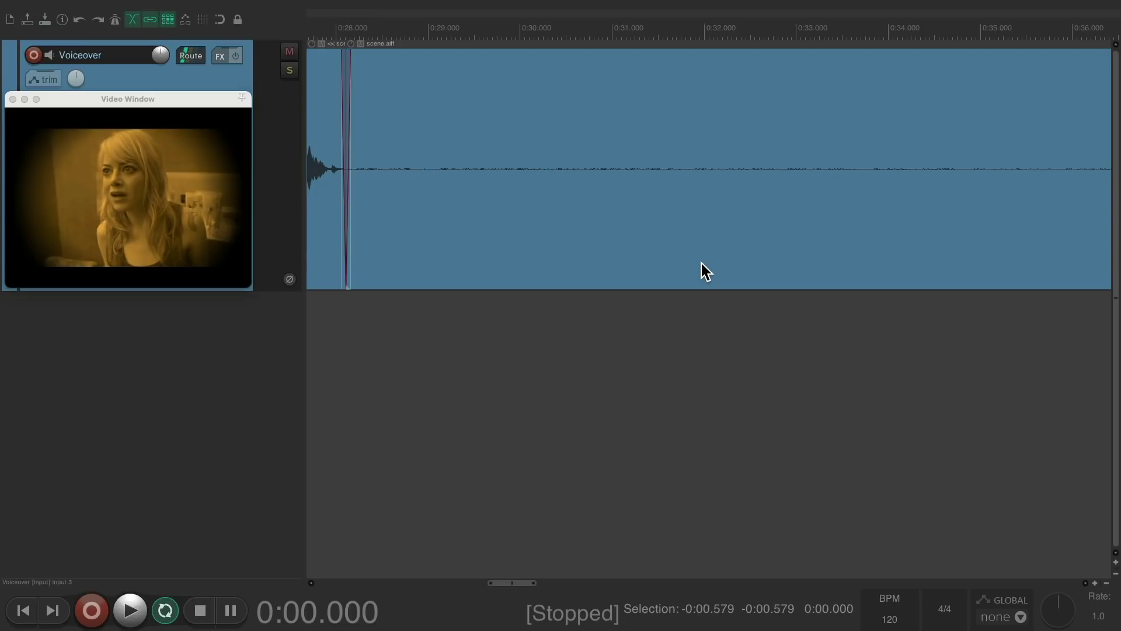
# - Time-select the room tone from 0:28.7 to 0:39.4 on the final scene.aiff clip
pyautogui.scroll(-3, 701, 264)
pyautogui.scroll(3, 698, 264)
pyautogui.scroll(-4, 672, 264)
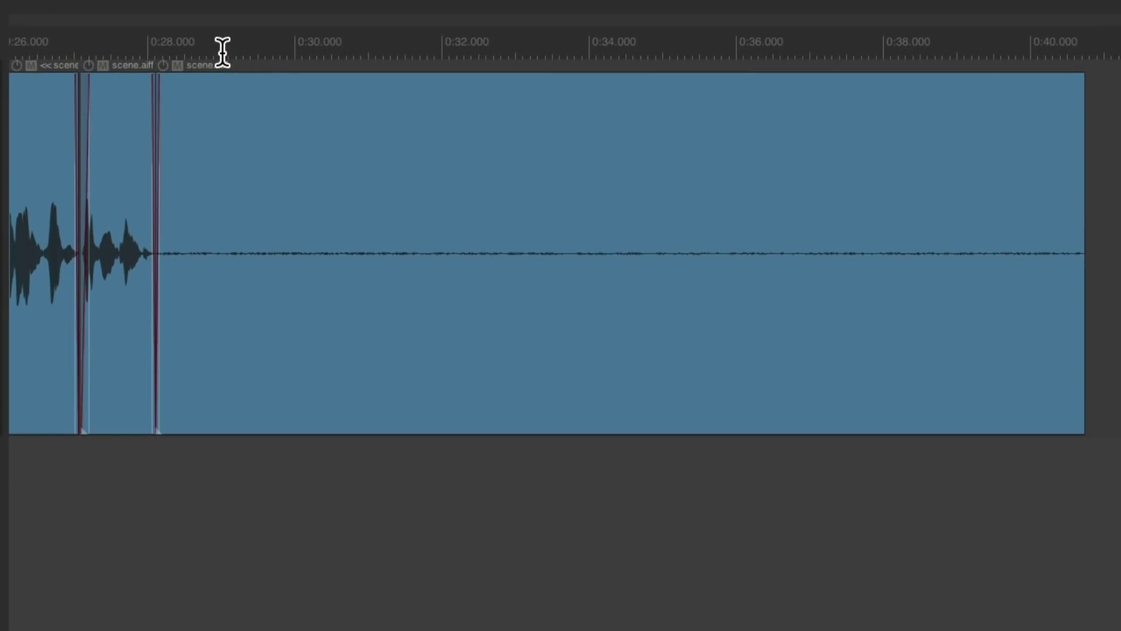
pyautogui.moveTo(222, 52); pyautogui.dragTo(1011, 42)
pyautogui.click(417, 177)
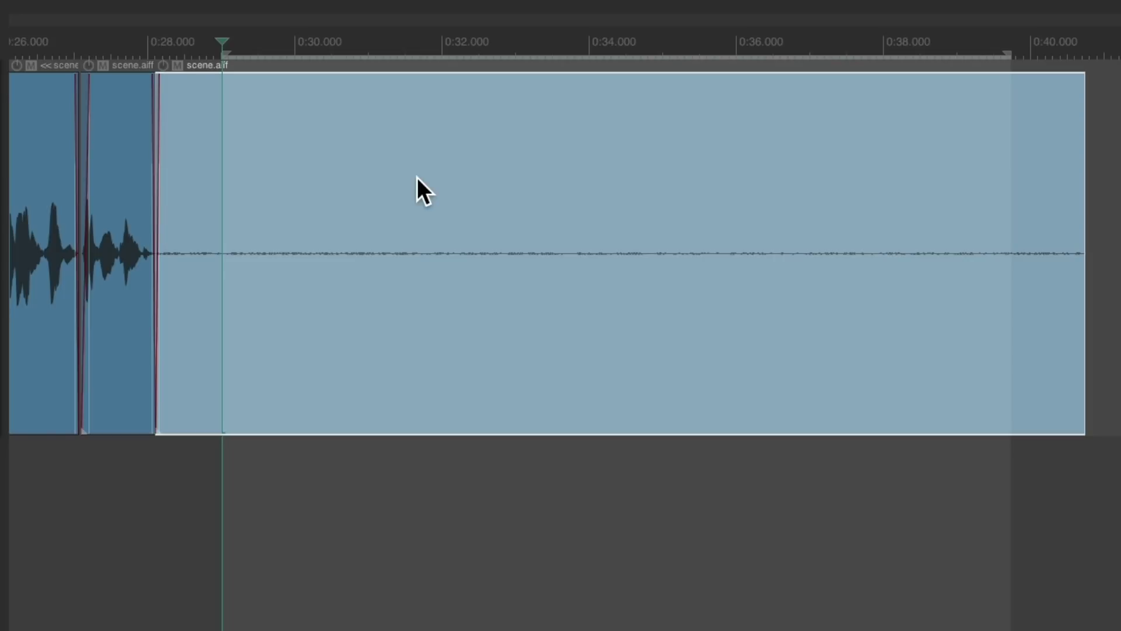
pyautogui.rightClick(417, 177)
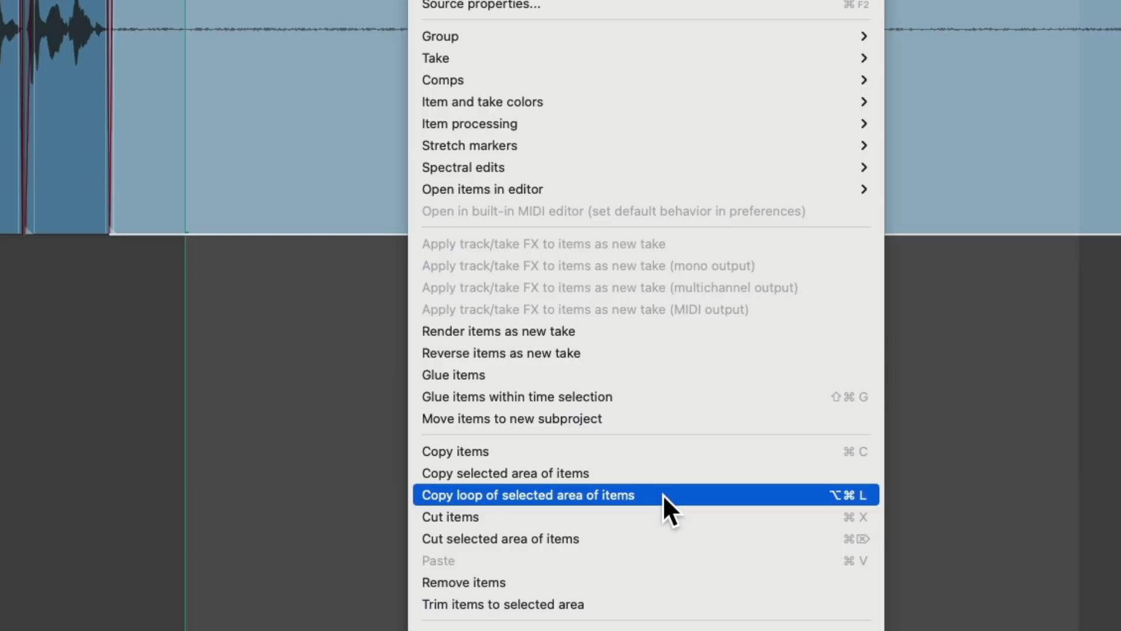
# - Copy the selected room tone as a loop and paste it onto a new track at the project start
pyautogui.click(663, 494)
pyautogui.hscroll(-10, 575, 383)
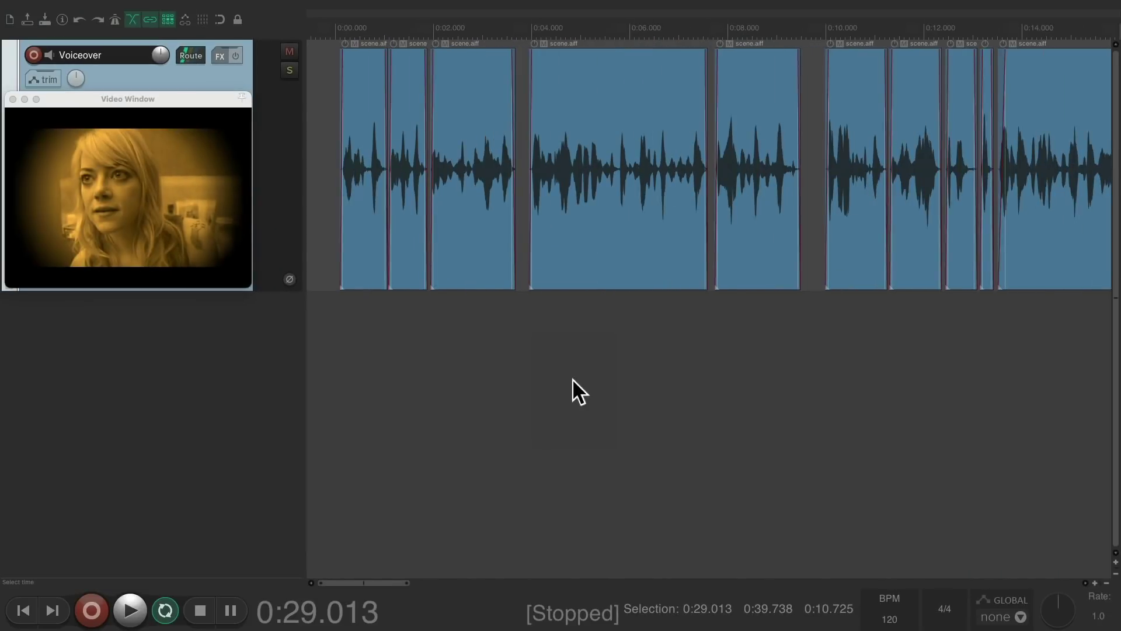
pyautogui.click(349, 368)
pyautogui.press('Home')
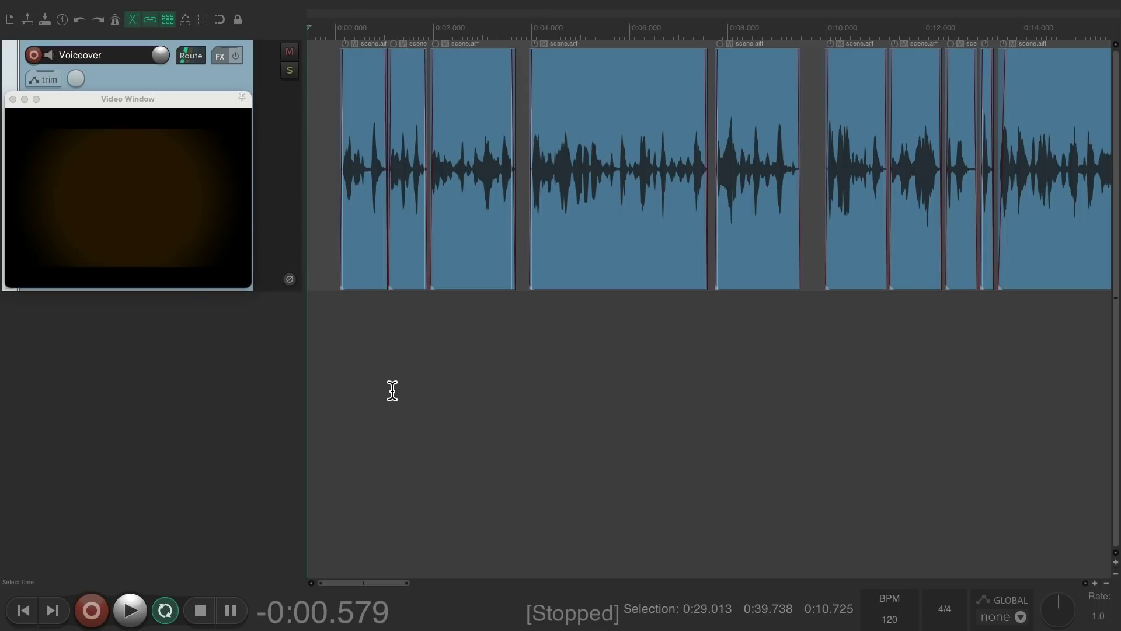
pyautogui.press('super+v')
# - Extend the pasted room-tone loop item out to about 0:42
pyautogui.scroll(-5, 543, 406)
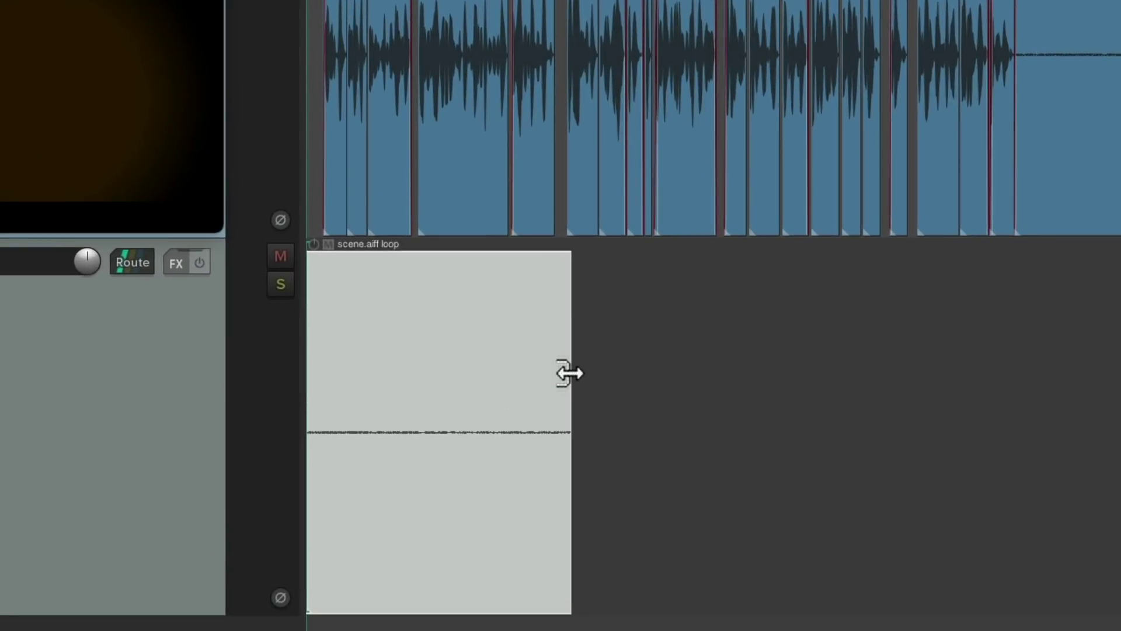
pyautogui.moveTo(569, 374); pyautogui.dragTo(1120, 351)
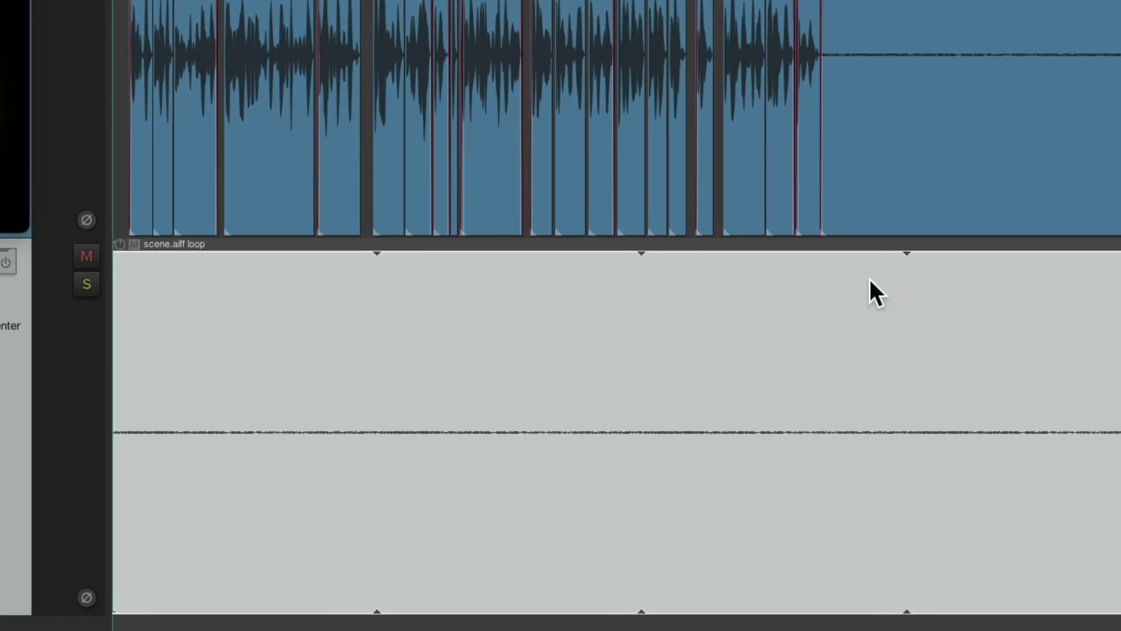
pyautogui.scroll(8, 433, 467)
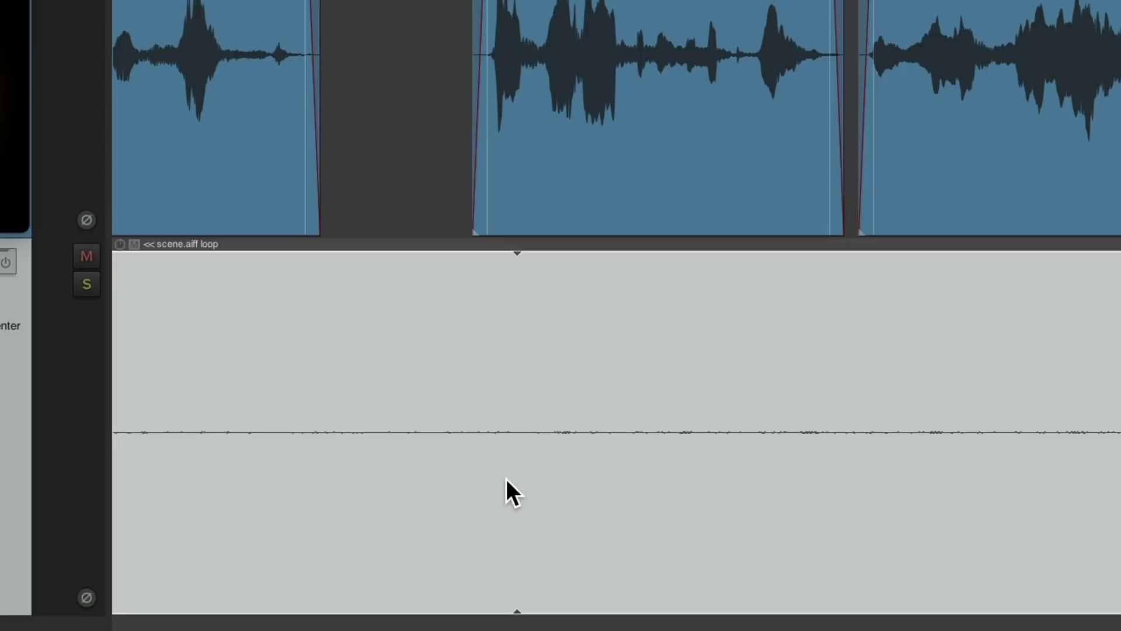
# - Boost the room-tone item by 24 dB and solo its track
pyautogui.scroll(-5, 507, 479)
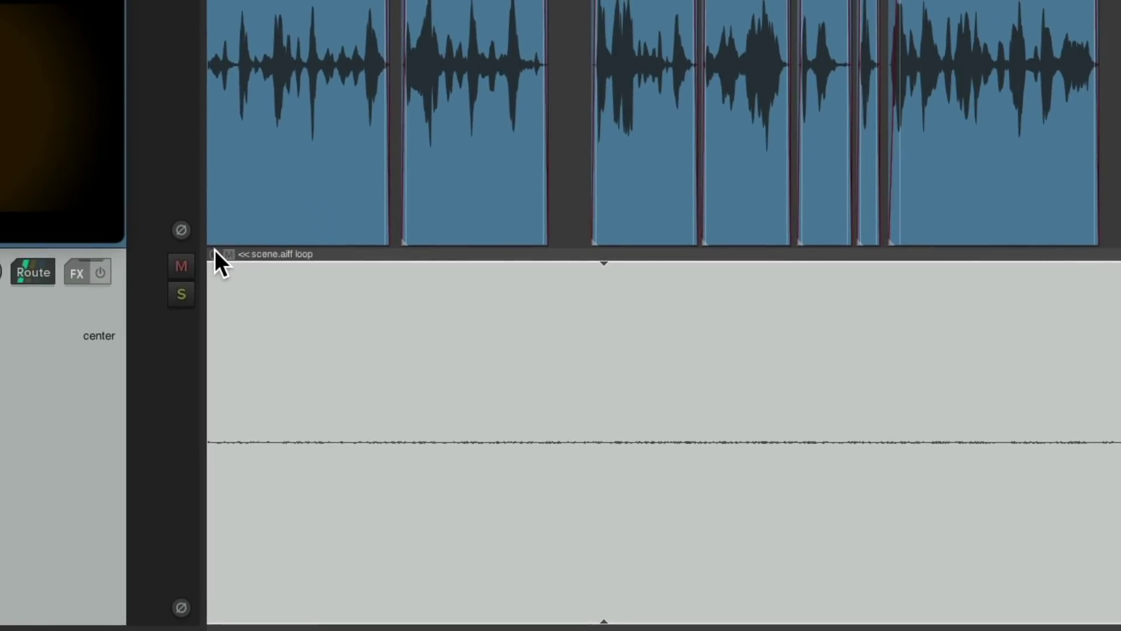
pyautogui.moveTo(214, 250); pyautogui.dragTo(213, 216)
pyautogui.click(181, 294)
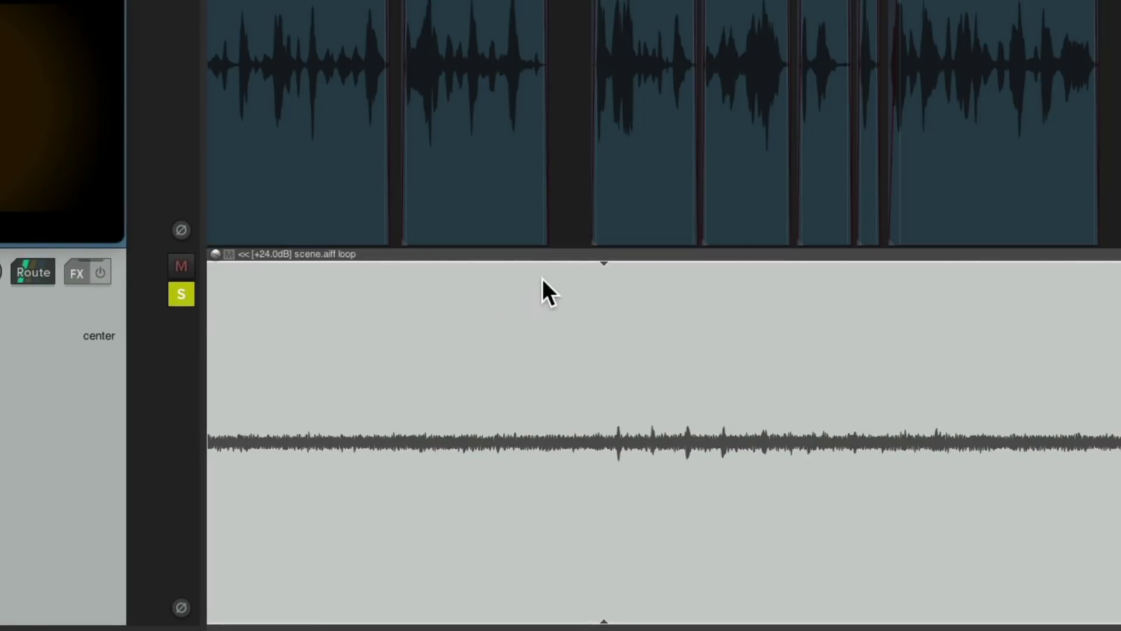
# - Audition the soloed loop from partway in, then reset the +24.0dB item gain to 0 dB
pyautogui.click(438, 255)
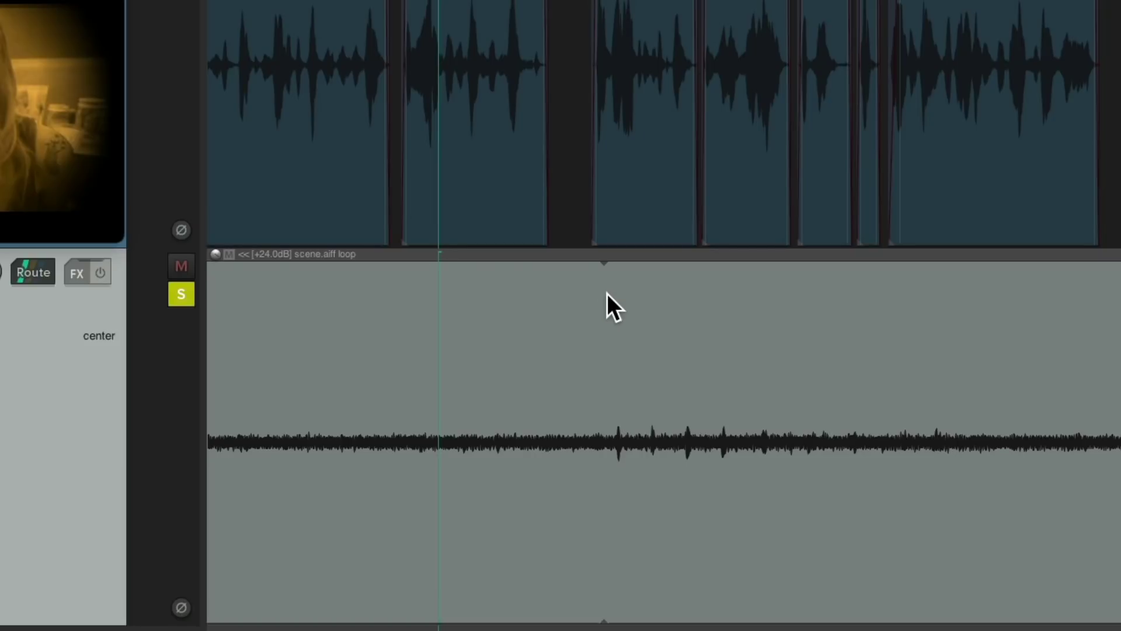
pyautogui.press('space')
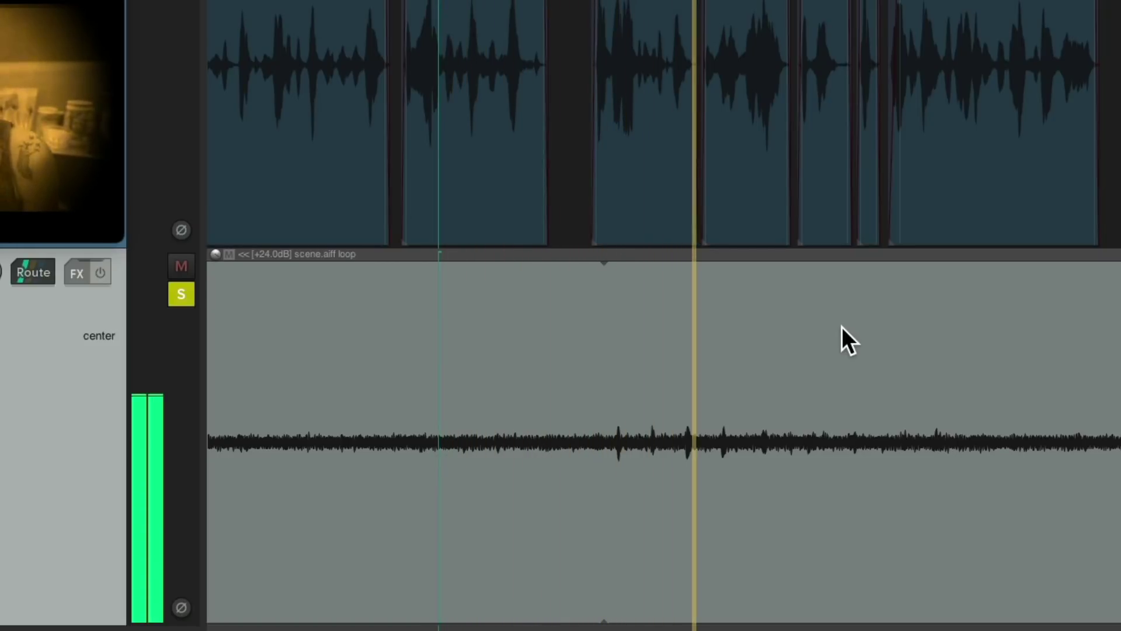
pyautogui.press('space')
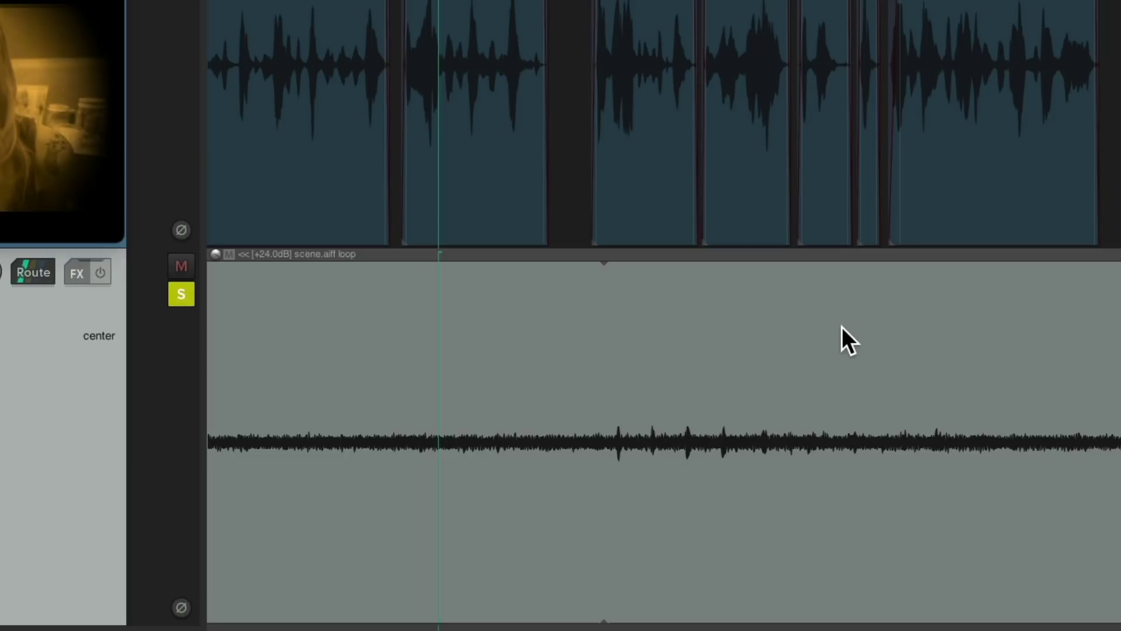
pyautogui.press('space')
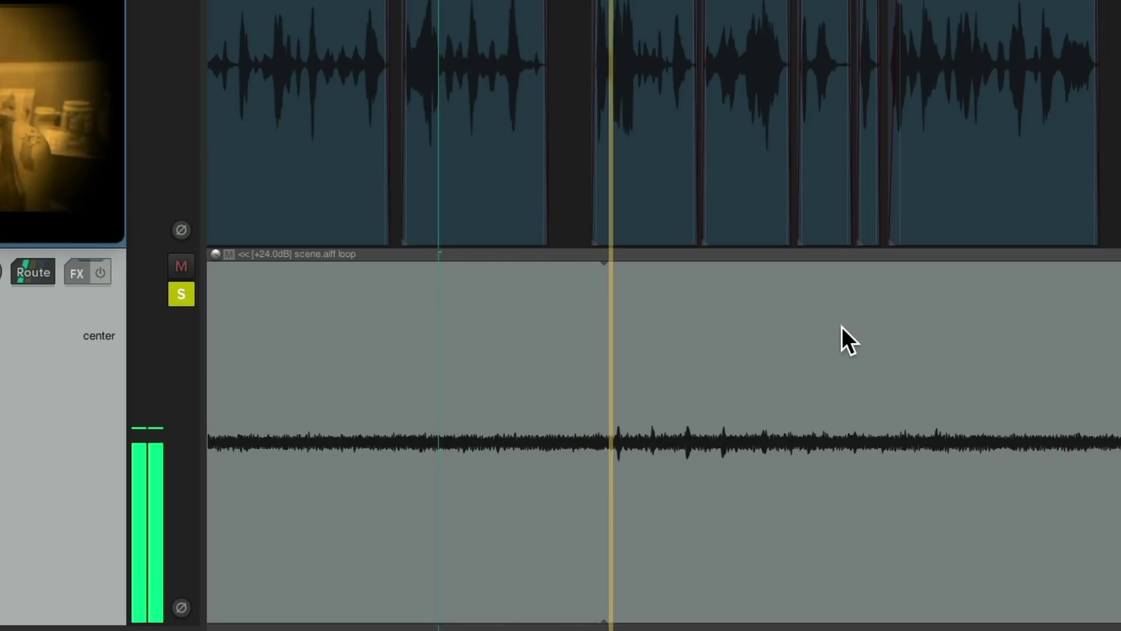
pyautogui.press('space')
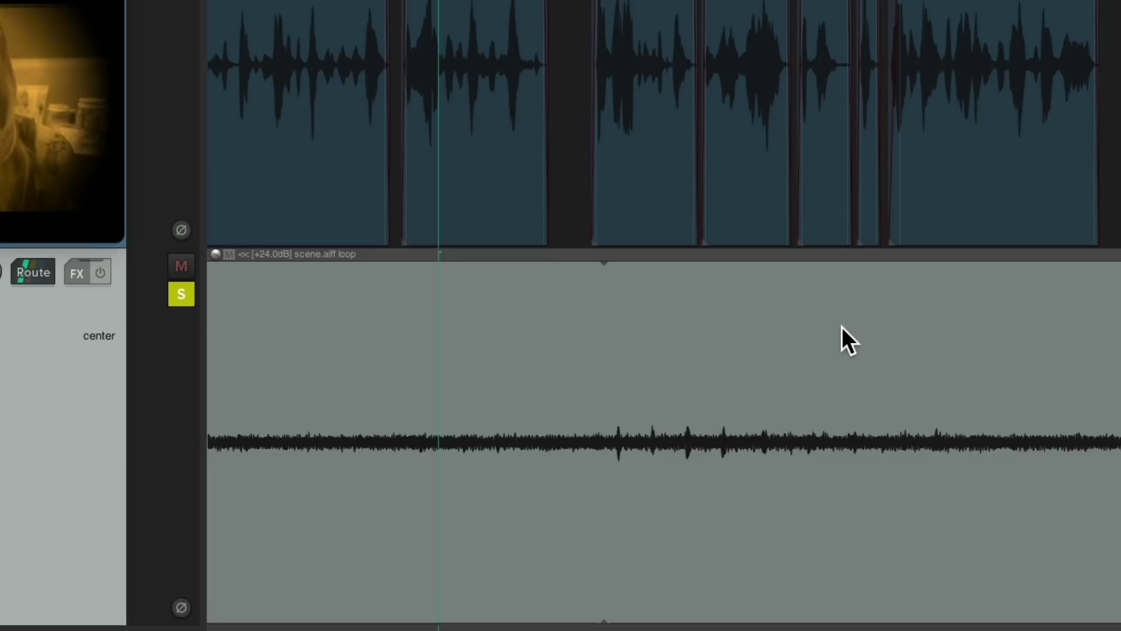
pyautogui.doubleClick(215, 254)
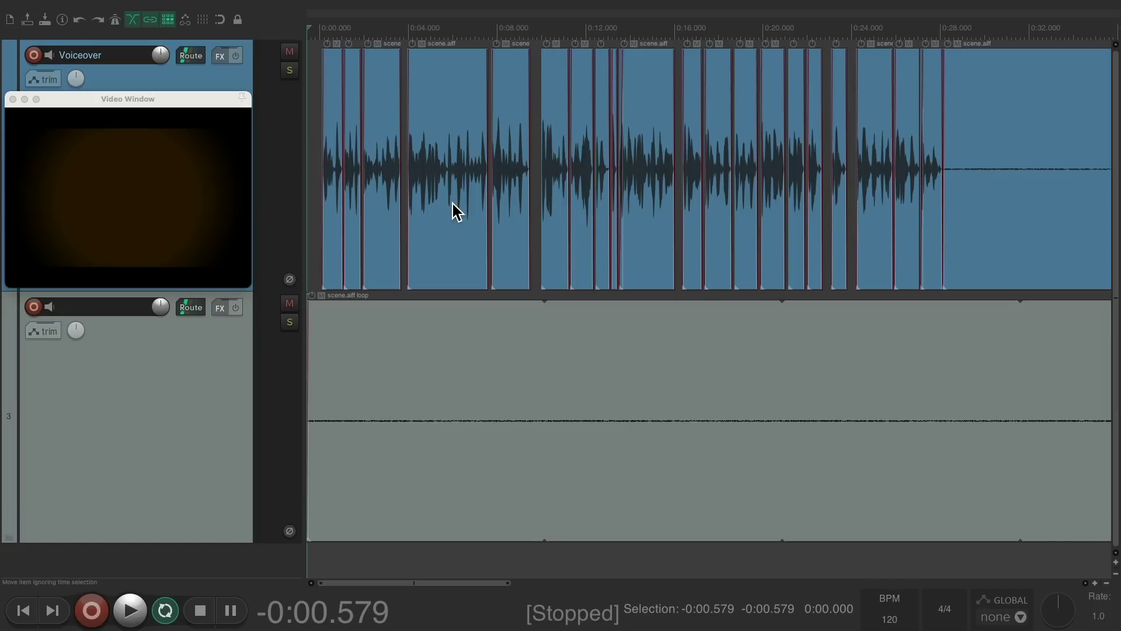
pyautogui.scroll(5, 453, 207)
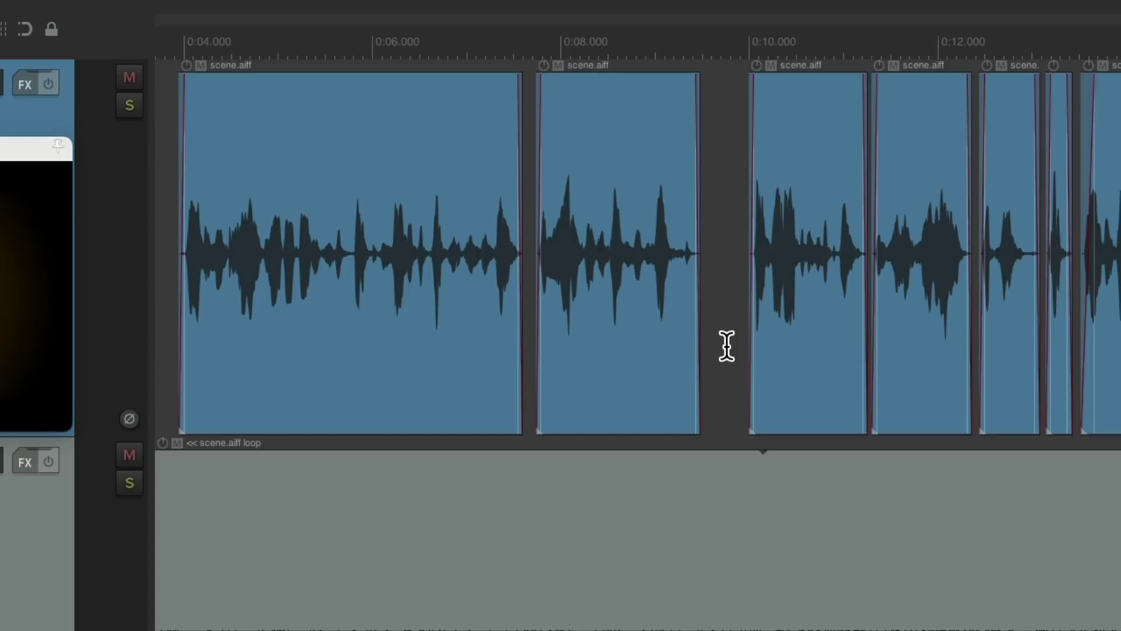
pyautogui.scroll(5, 727, 517)
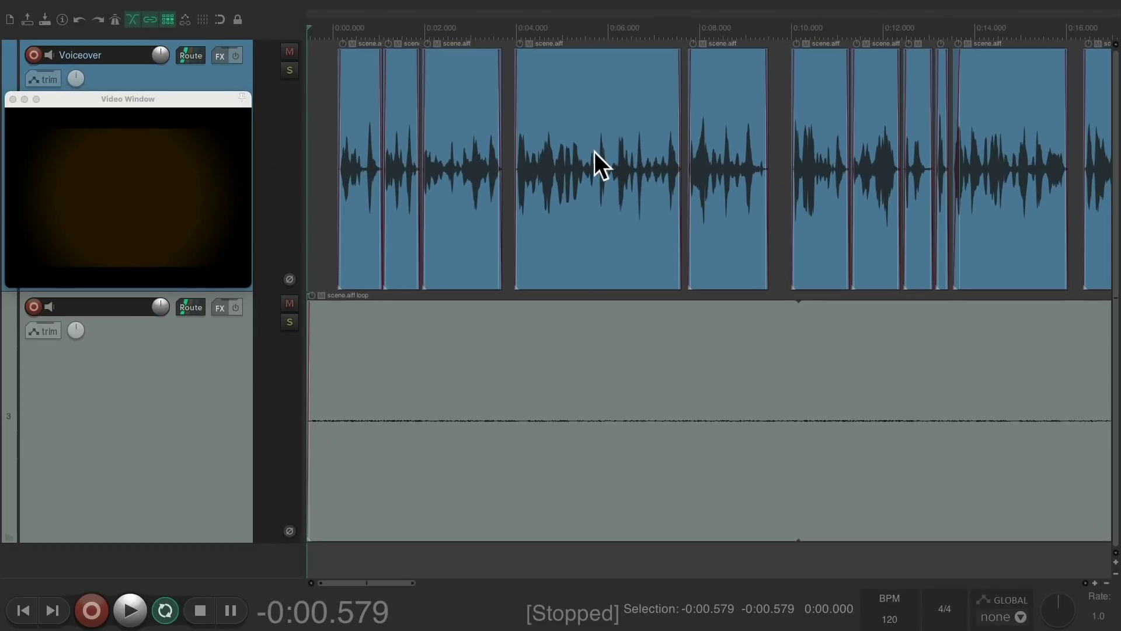
# - Select the Voiceover track with its dialogue clips and bring up the Options menu
pyautogui.click(237, 71)
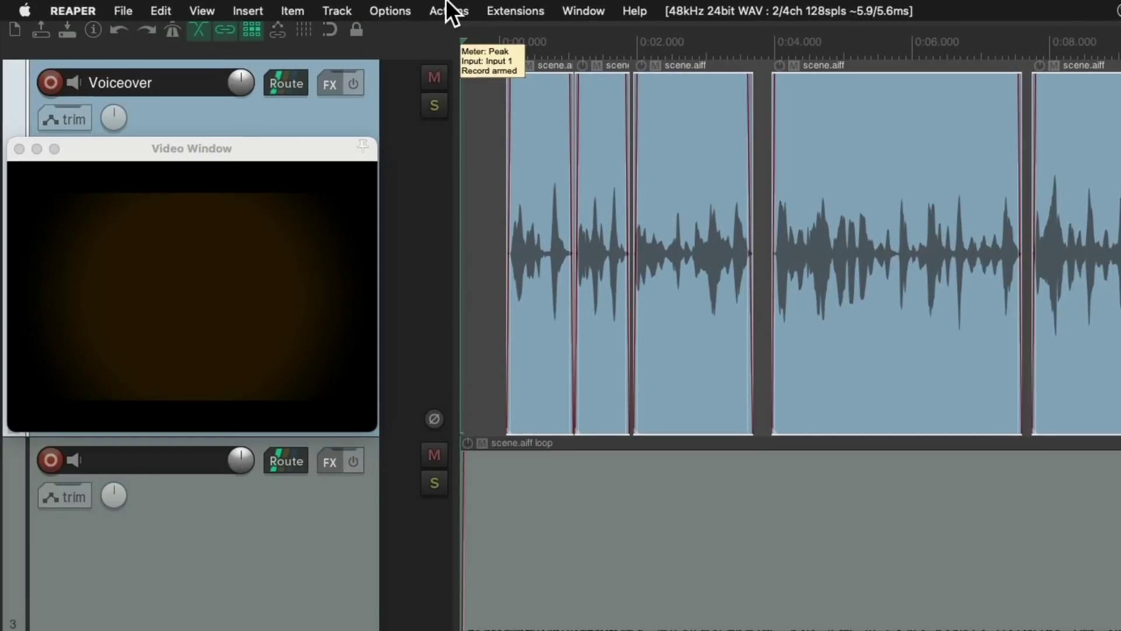
pyautogui.click(315, 5)
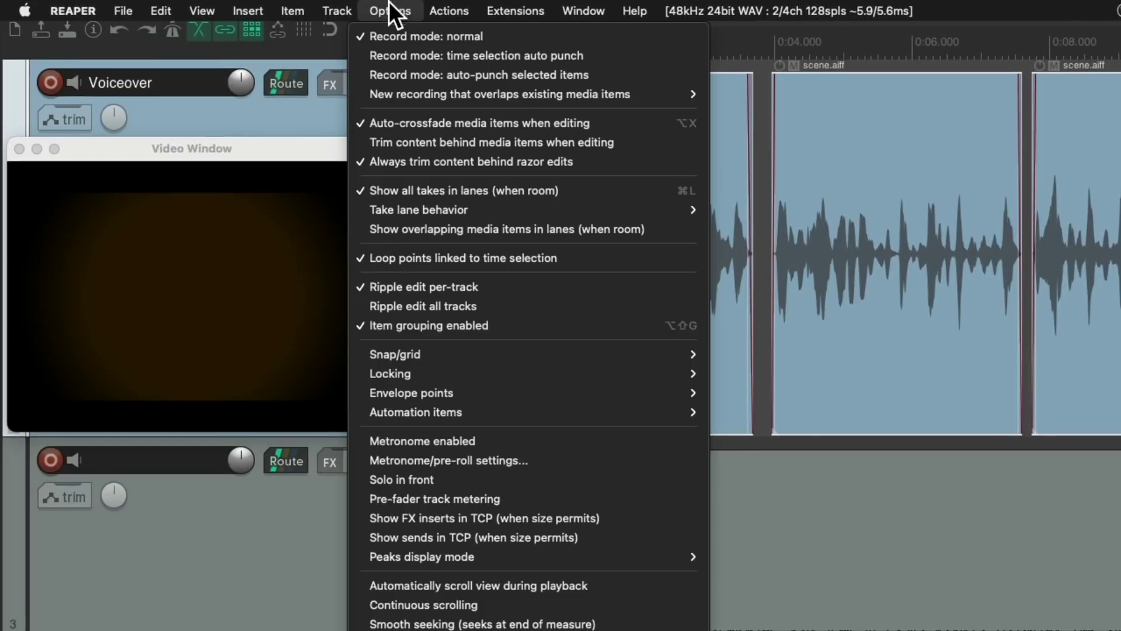
# - Enable Trim content behind media items when editing, and turn on locking in Lock Settings
pyautogui.click(355, 141)
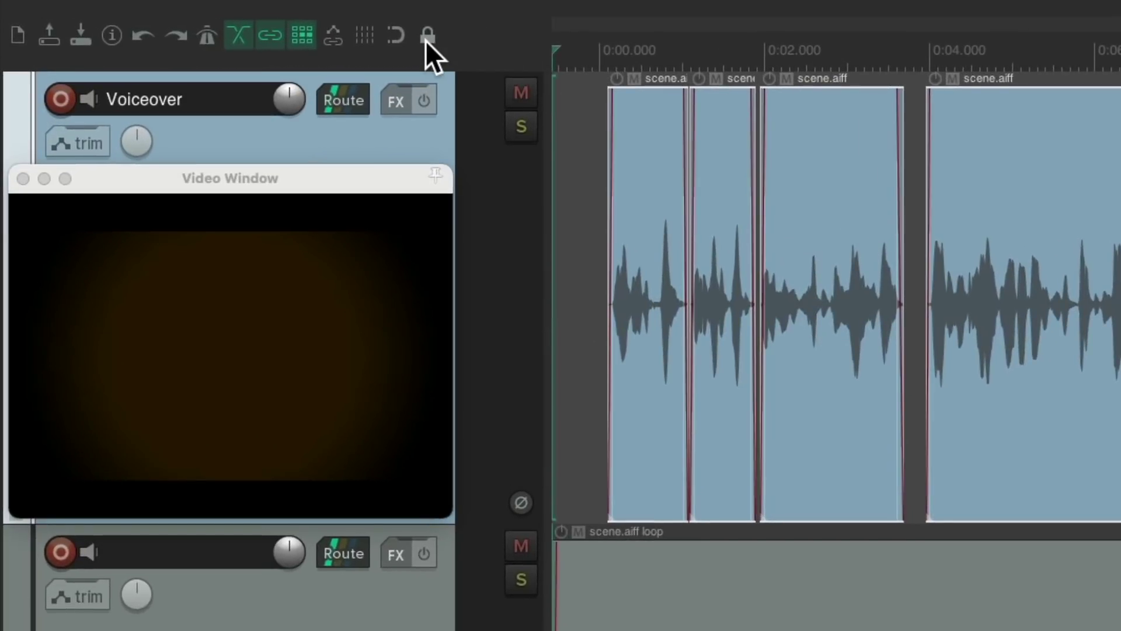
pyautogui.rightClick(428, 37)
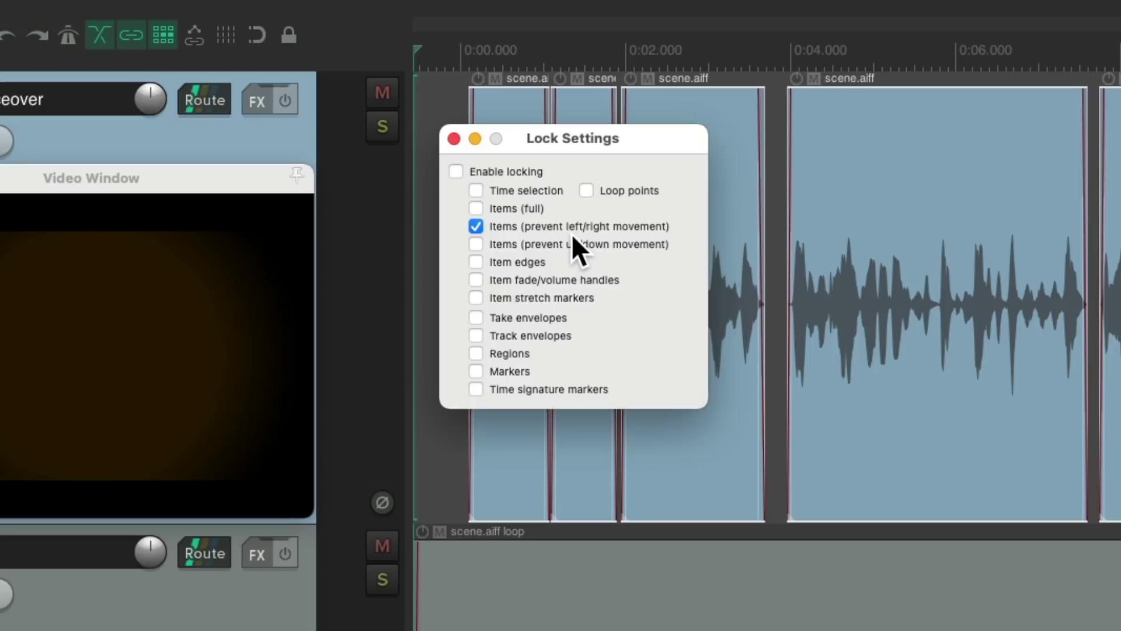
pyautogui.click(456, 172)
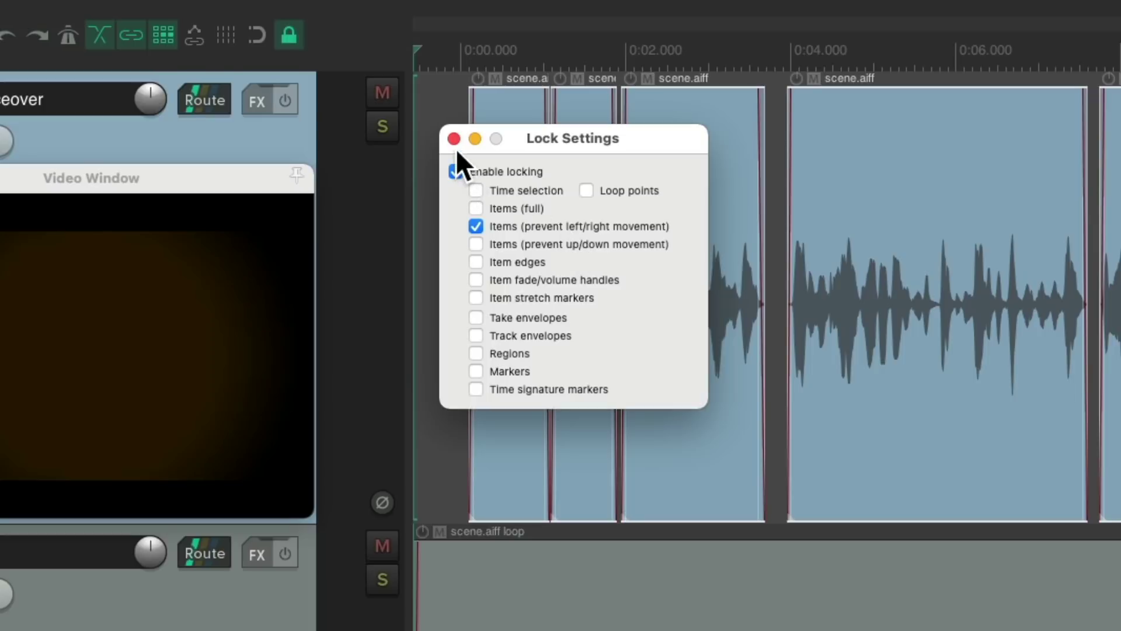
pyautogui.click(454, 139)
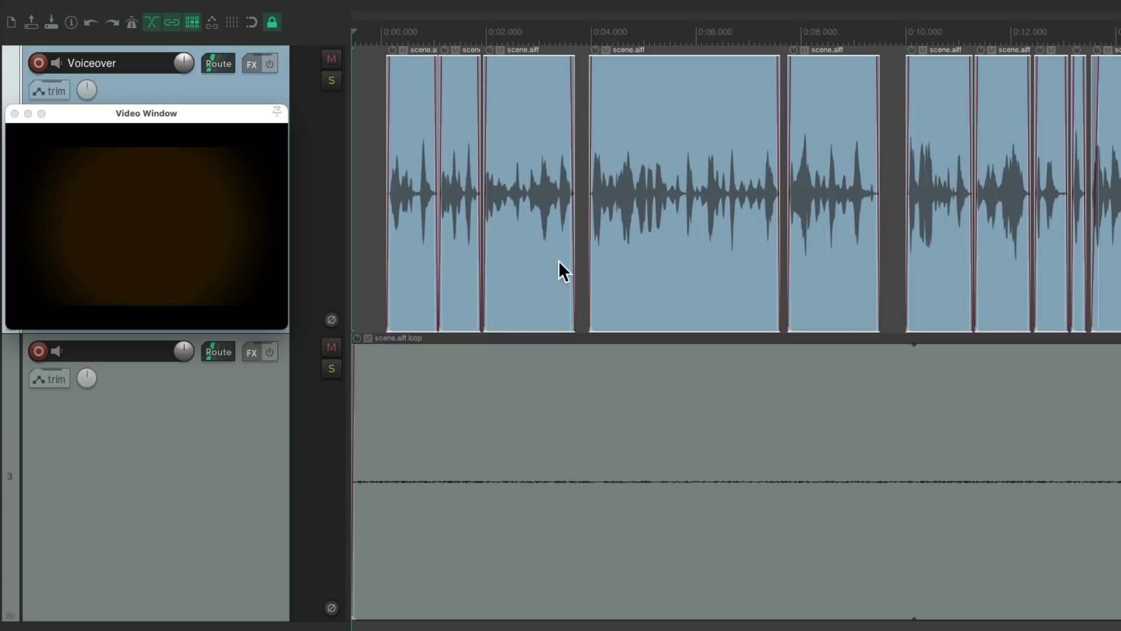
# - Drag the selected dialogue clips down onto the room-tone track
pyautogui.moveTo(504, 133); pyautogui.dragTo(490, 503)
pyautogui.scroll(10, 542, 489)
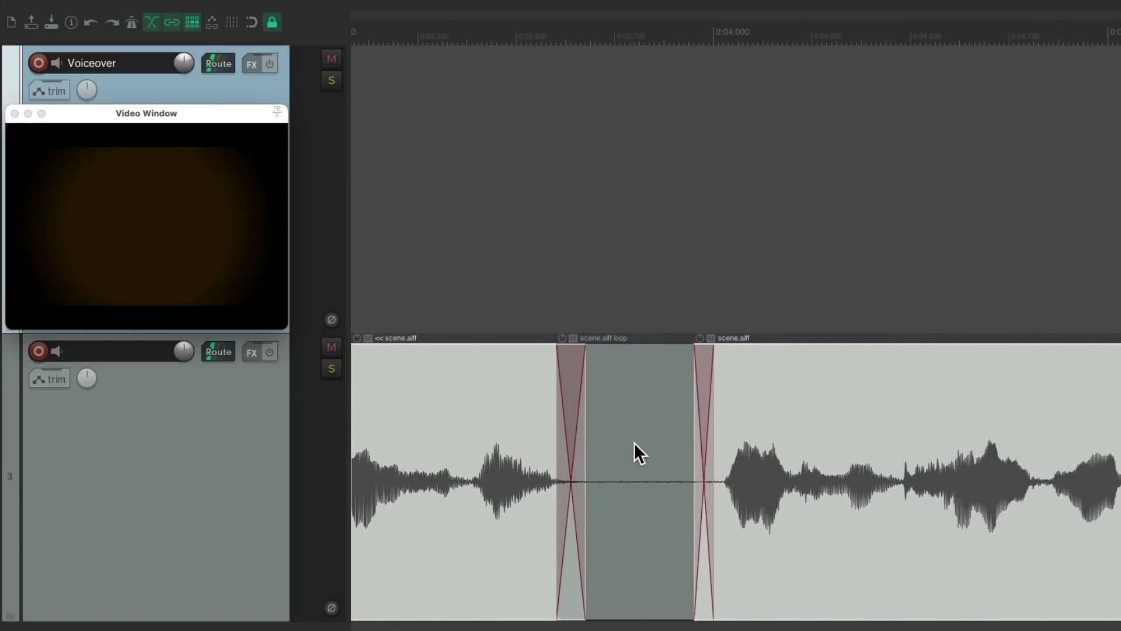
pyautogui.scroll(-8, 633, 451)
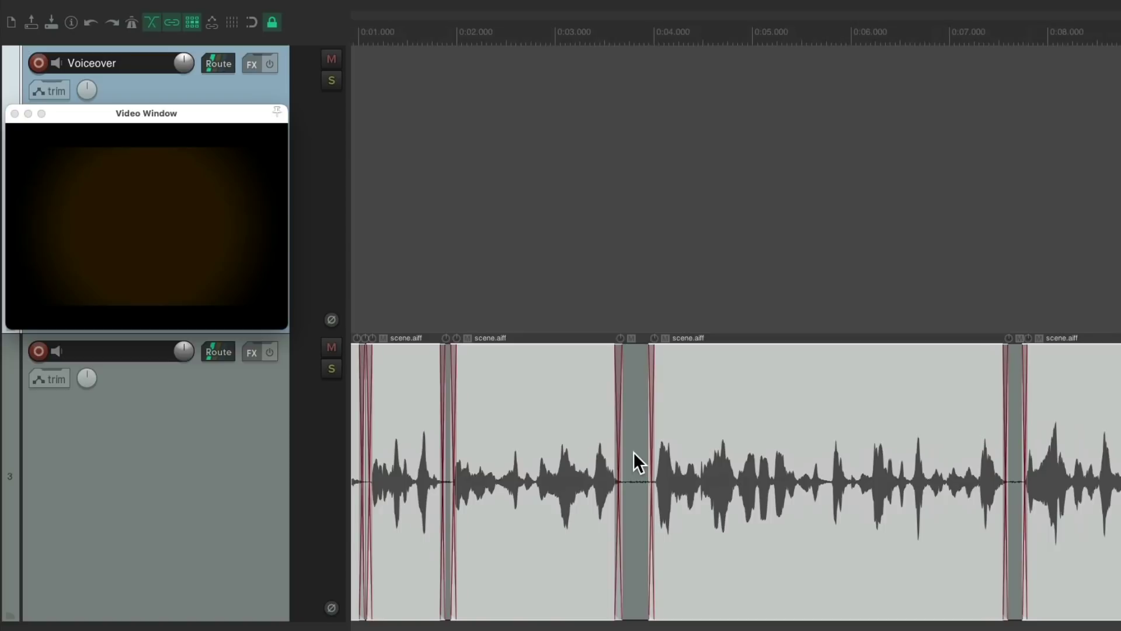
pyautogui.hscroll(-3, 769, 397)
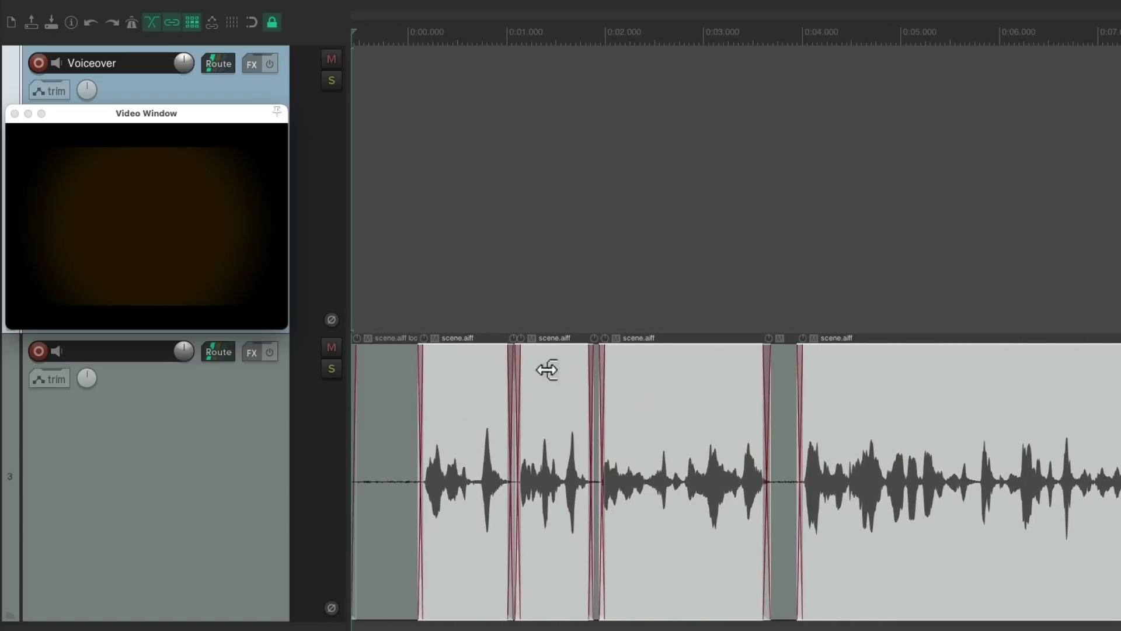
# - Undo a test move back to the Voiceover track and view the whole project timeline
pyautogui.moveTo(464, 362); pyautogui.dragTo(459, 266)
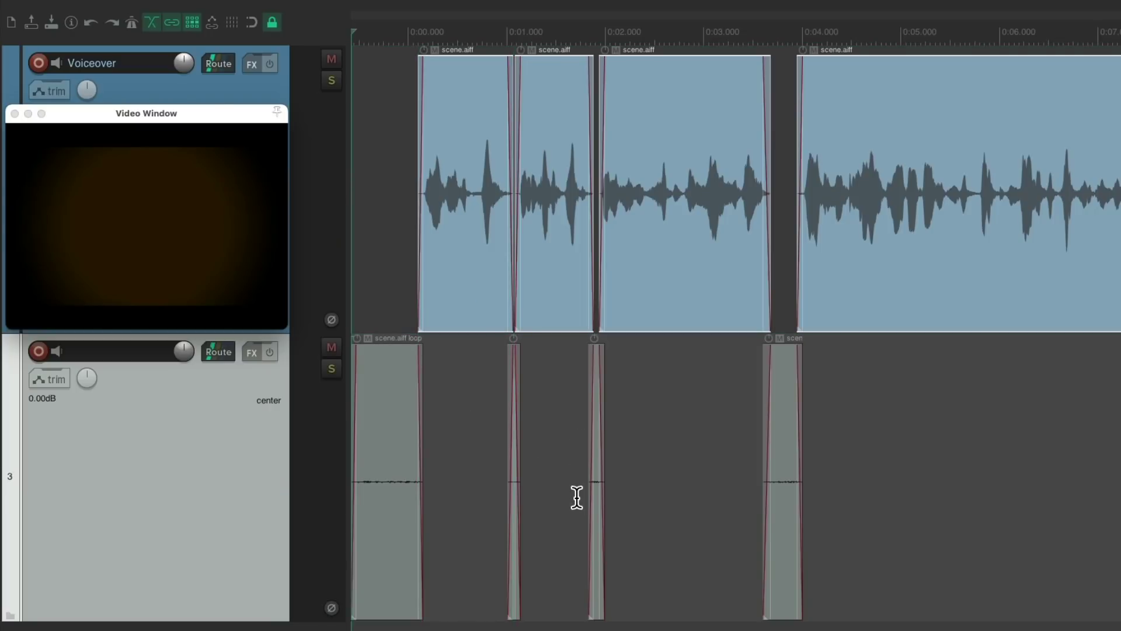
pyautogui.press('super+z')
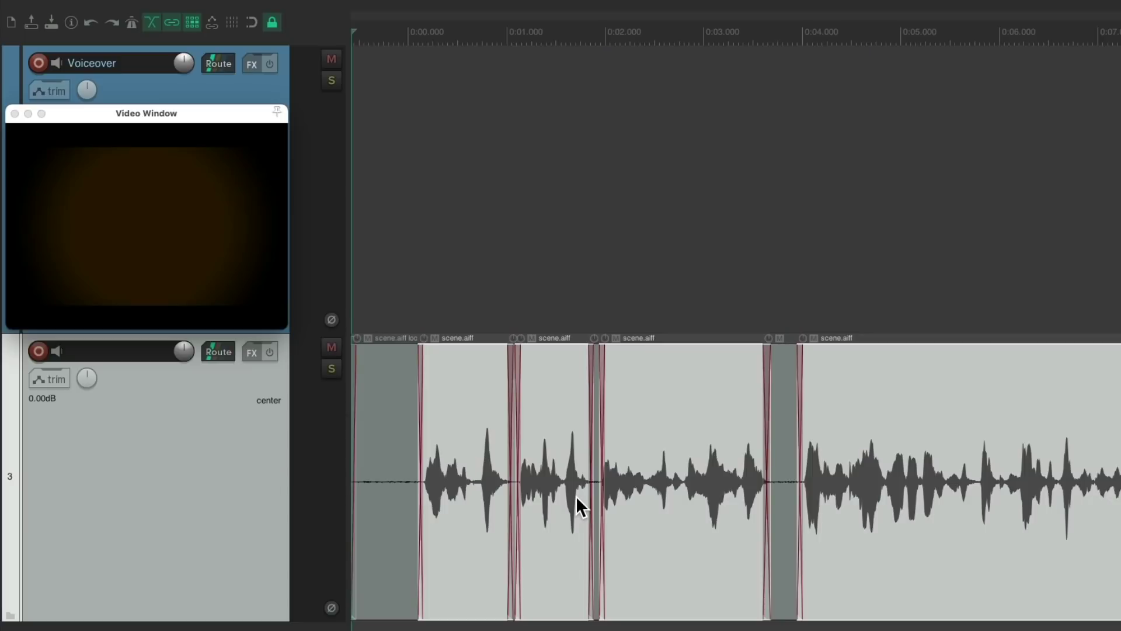
pyautogui.scroll(5, 577, 497)
pyautogui.hscroll(8, 745, 474)
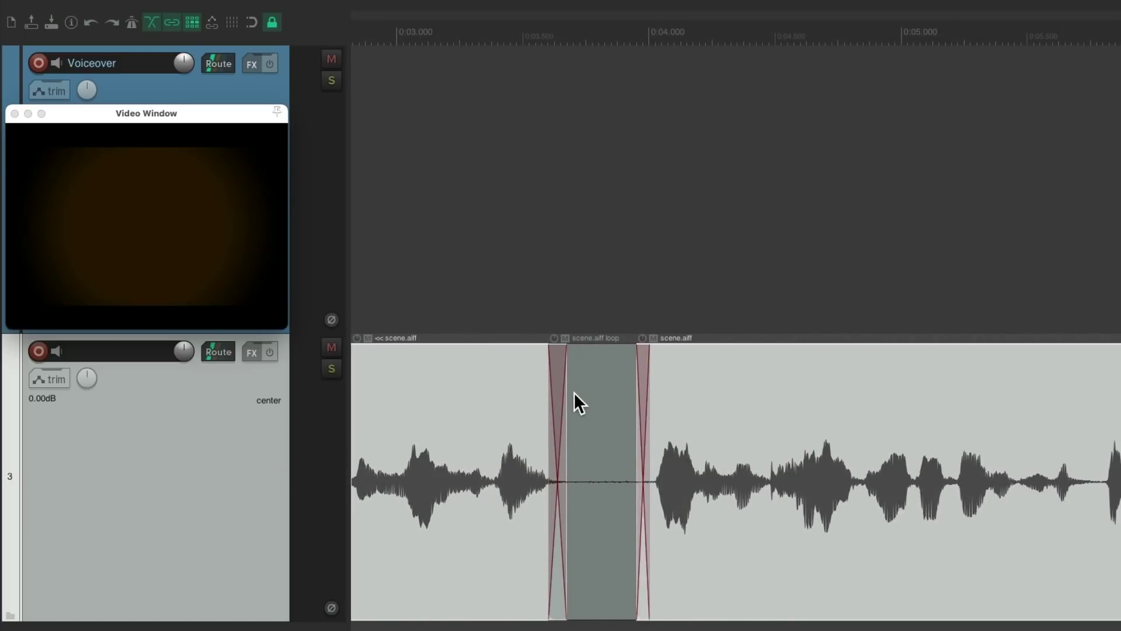
pyautogui.hscroll(12, 713, 442)
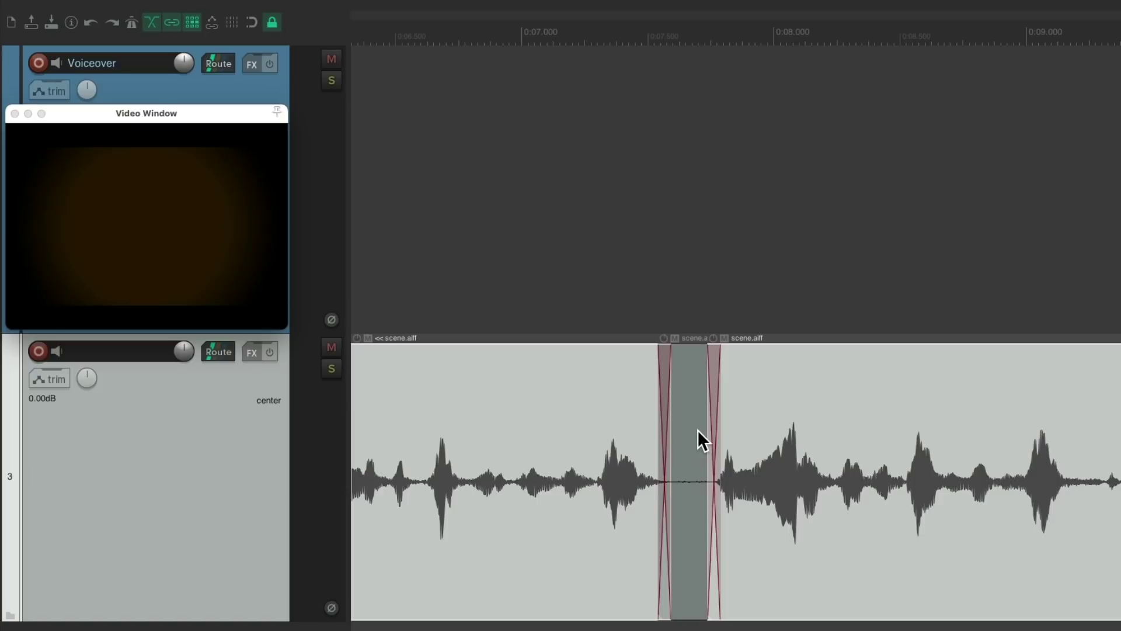
pyautogui.scroll(5, 700, 529)
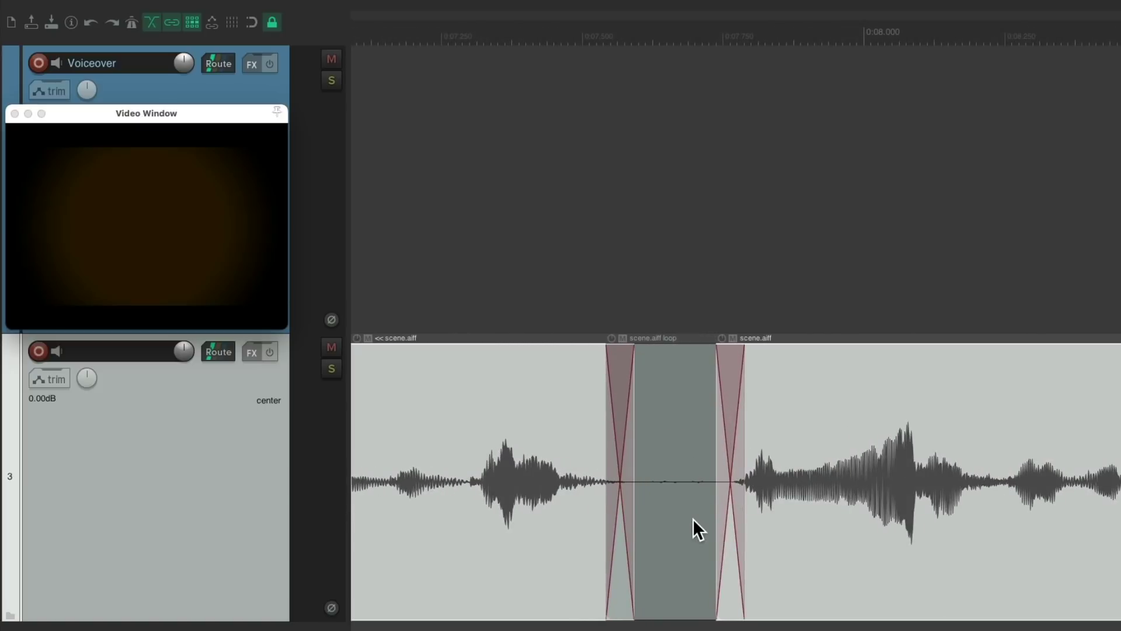
pyautogui.press('super+Page_Down')
# - Select all pieces, move them up onto the Voiceover track, and delete the empty third track
pyautogui.scroll(6, 376, 380)
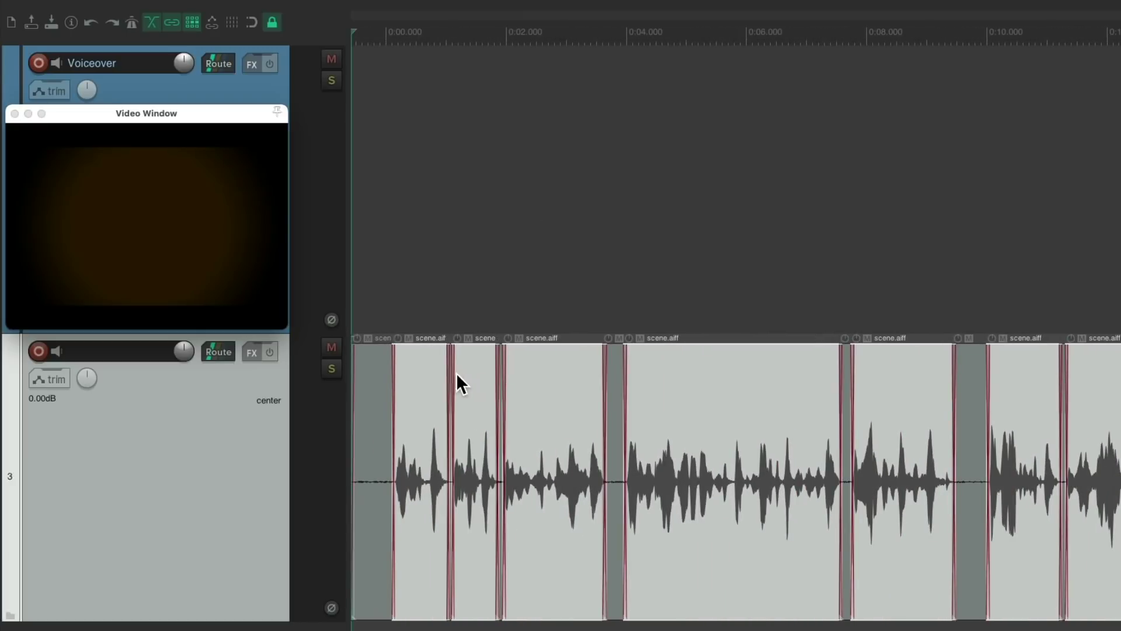
pyautogui.press('super+a')
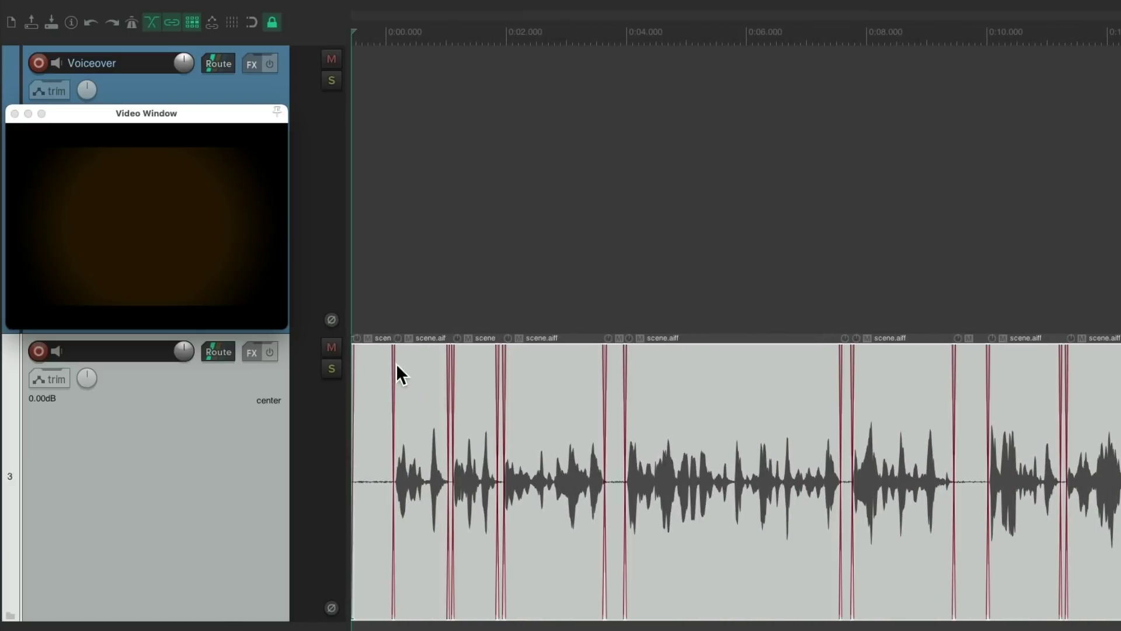
pyautogui.moveTo(372, 363); pyautogui.dragTo(377, 201)
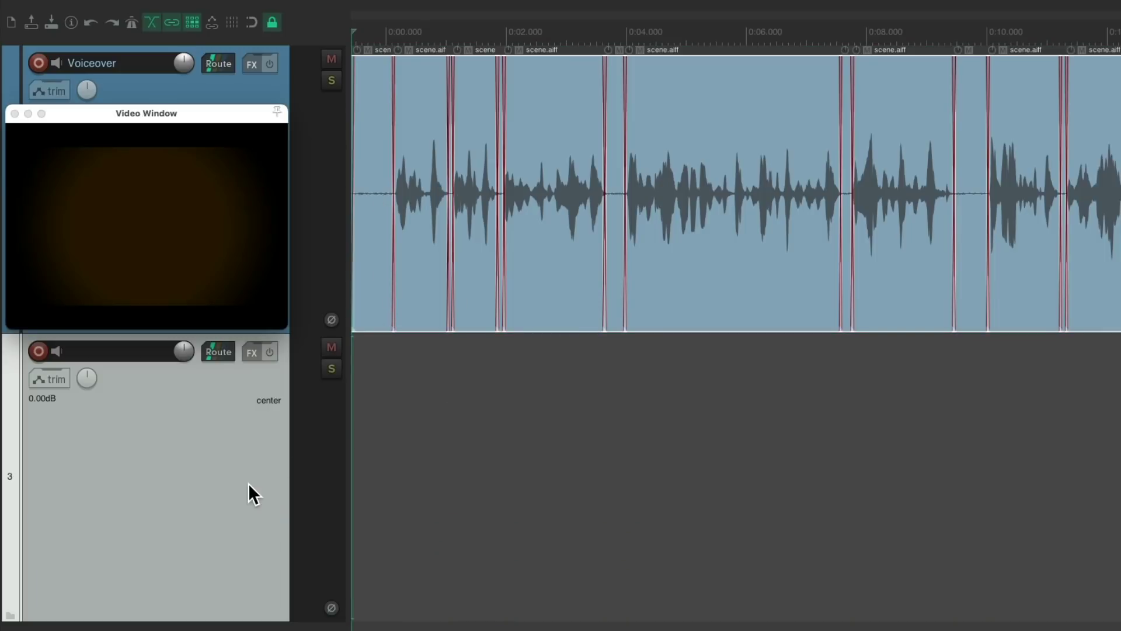
pyautogui.press('Delete')
pyautogui.scroll(3, 459, 450)
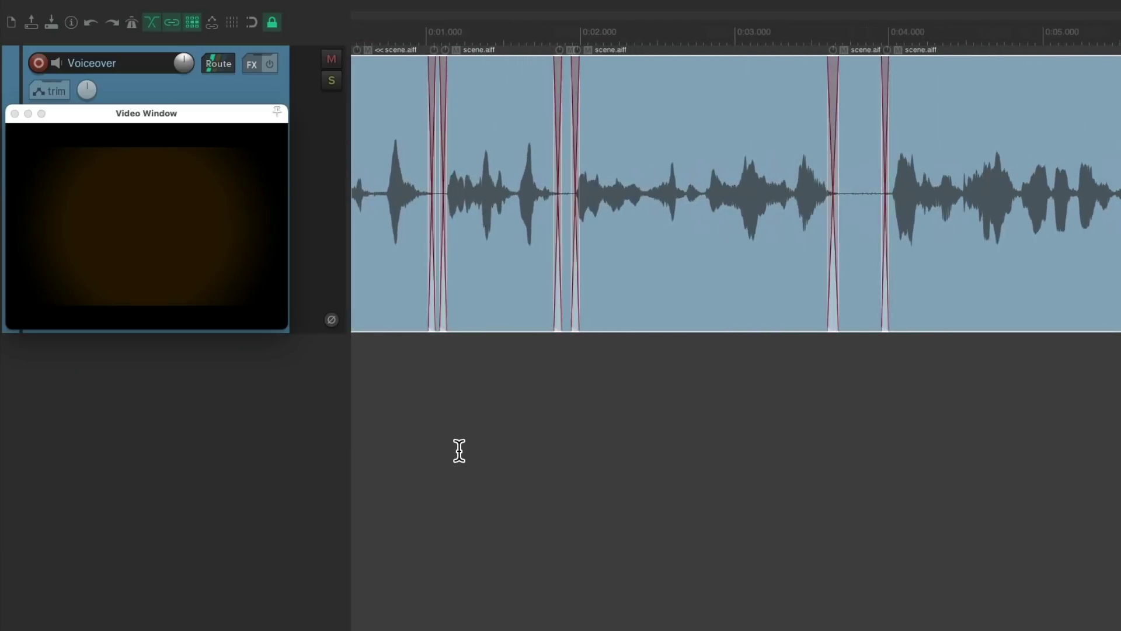
pyautogui.hscroll(-3, 459, 450)
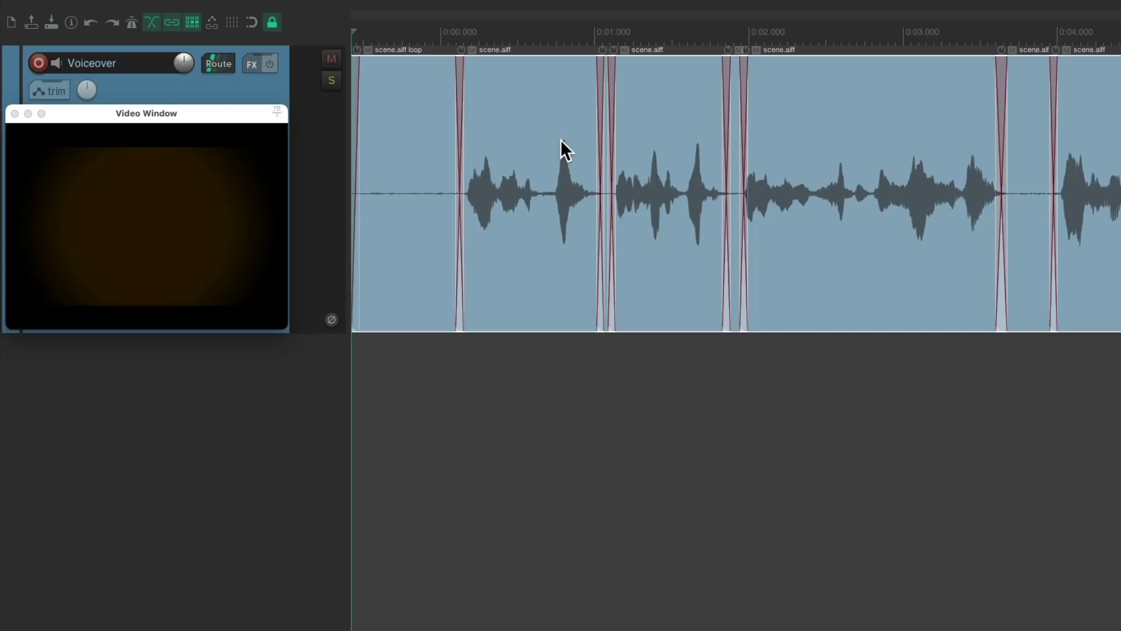
# - Select all Voiceover items and play the edit with video, following each crossfade to about 0:42
pyautogui.press('super+a')
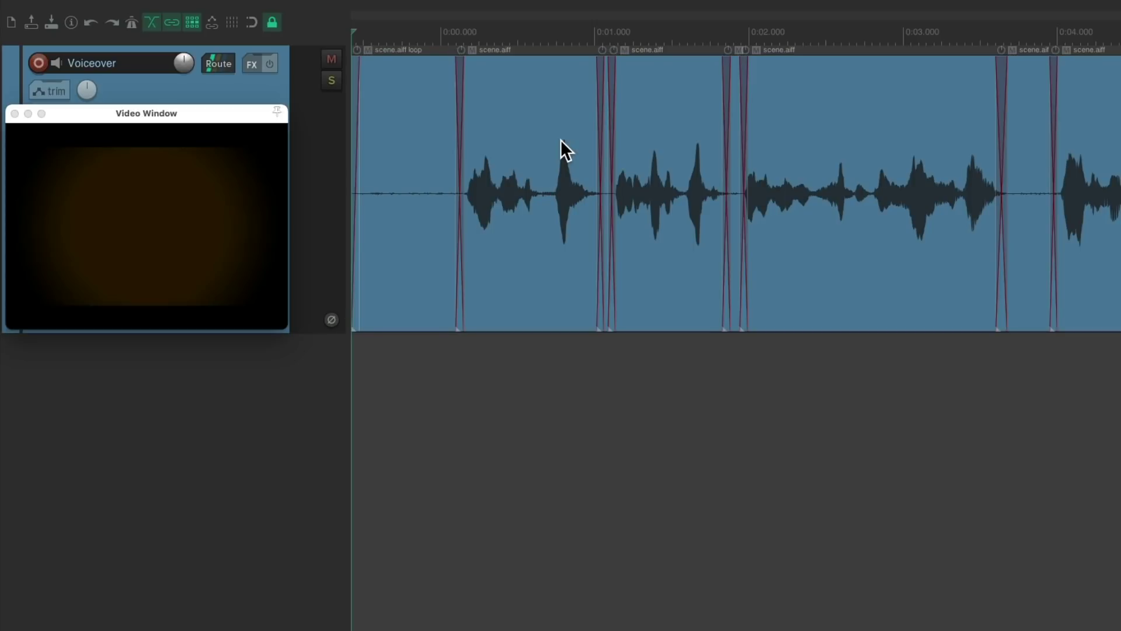
pyautogui.press('space')
pyautogui.scroll(-3, 613, 378)
pyautogui.scroll(4, 557, 397)
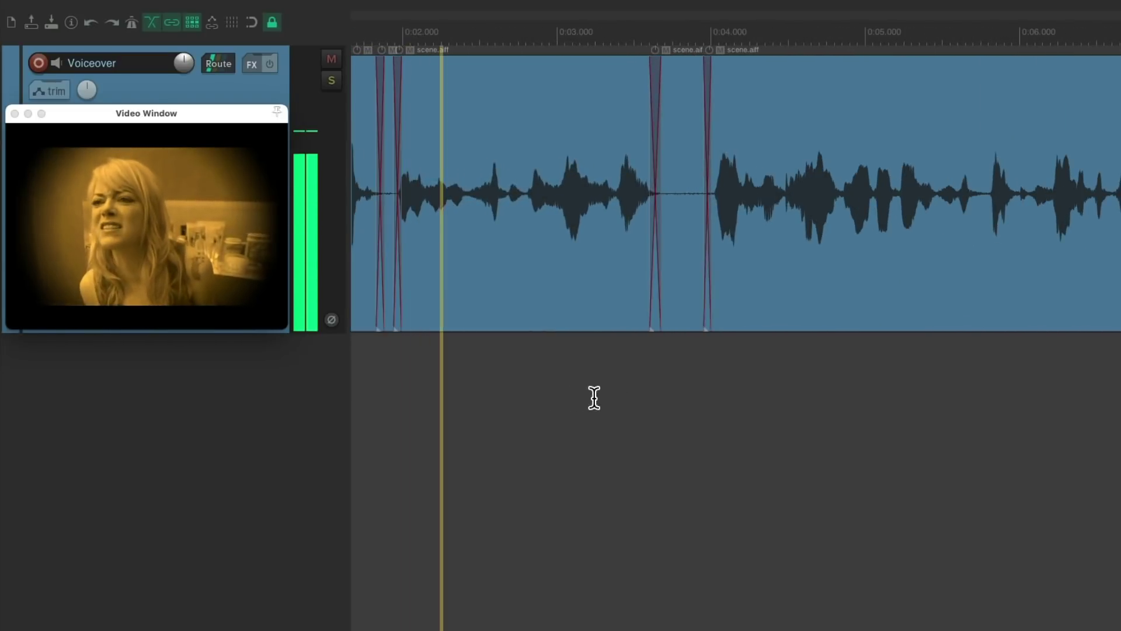
pyautogui.scroll(4, 681, 414)
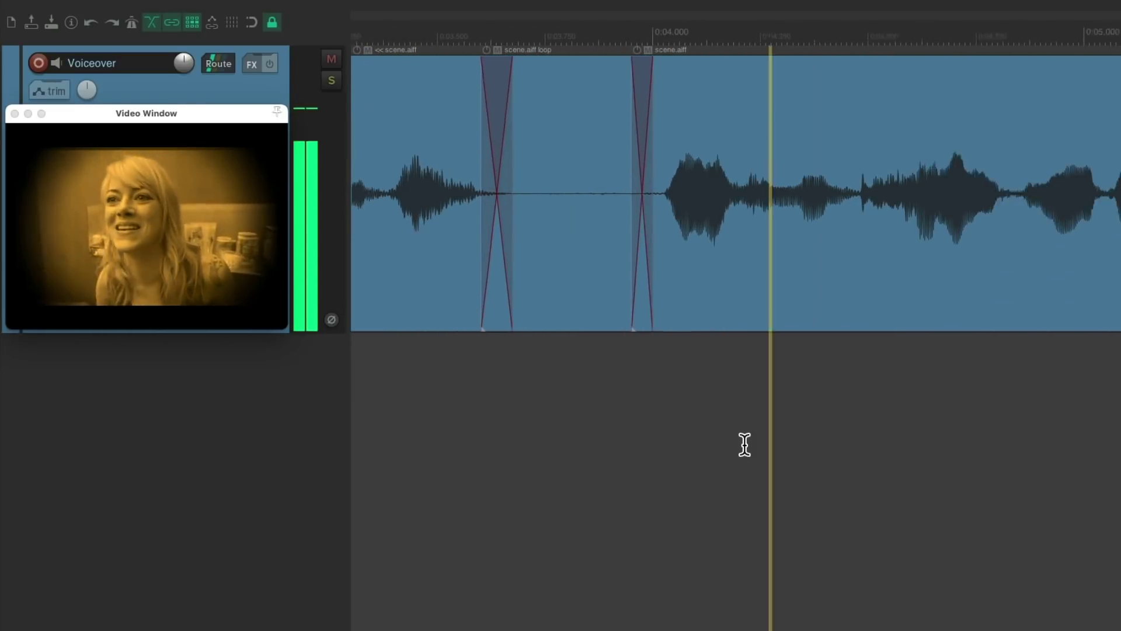
pyautogui.scroll(-4, 744, 444)
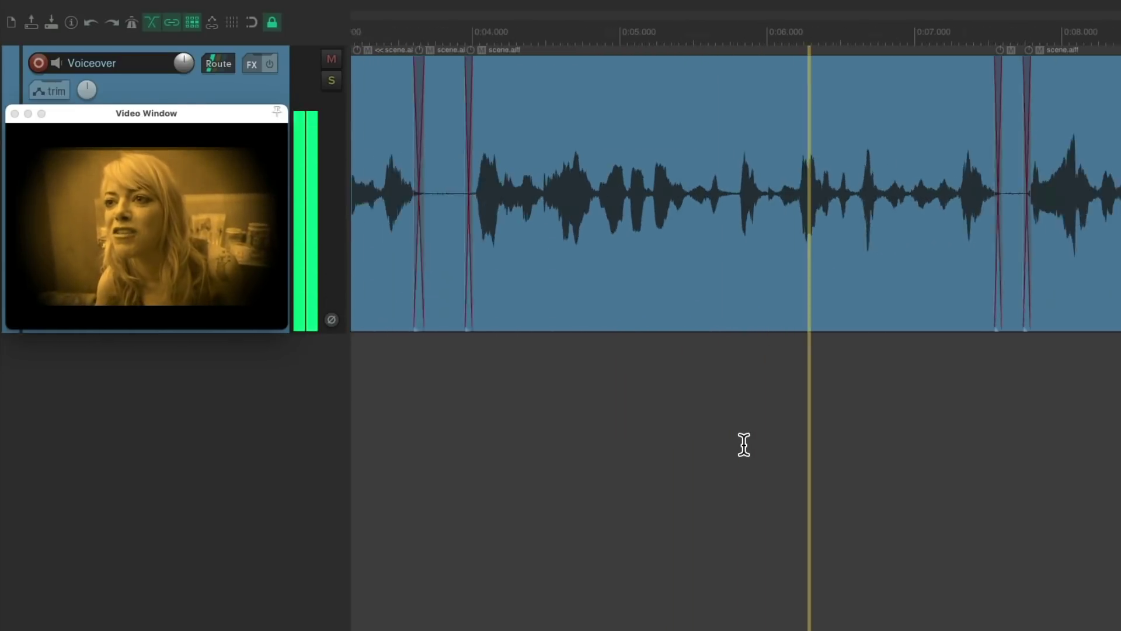
pyautogui.hscroll(5, 683, 421)
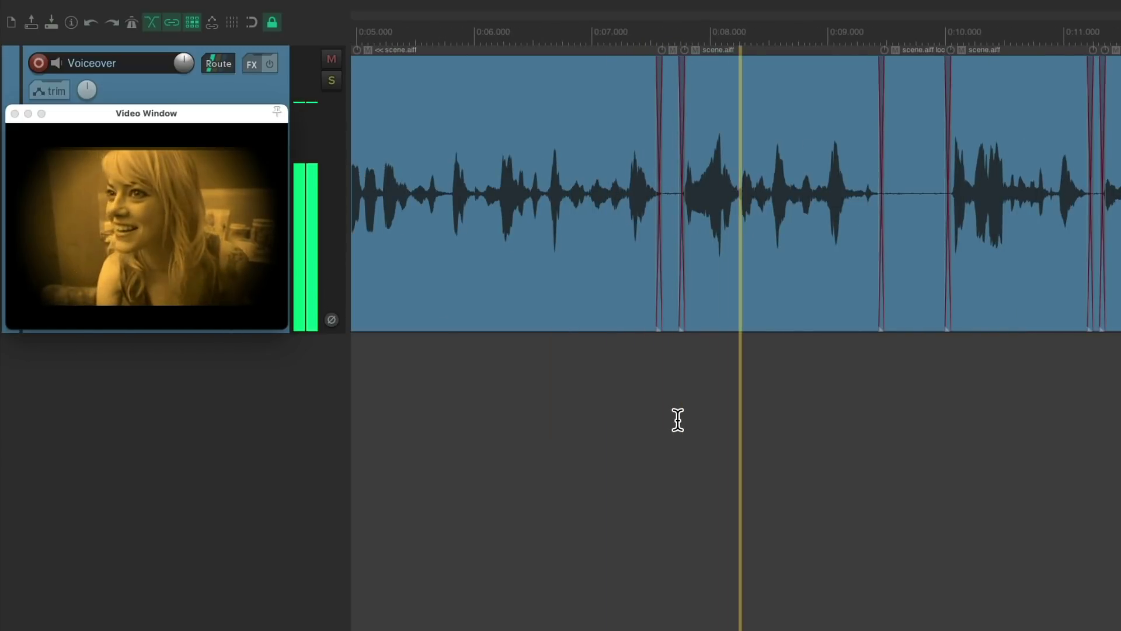
pyautogui.hscroll(4, 675, 421)
pyautogui.hscroll(2, 608, 395)
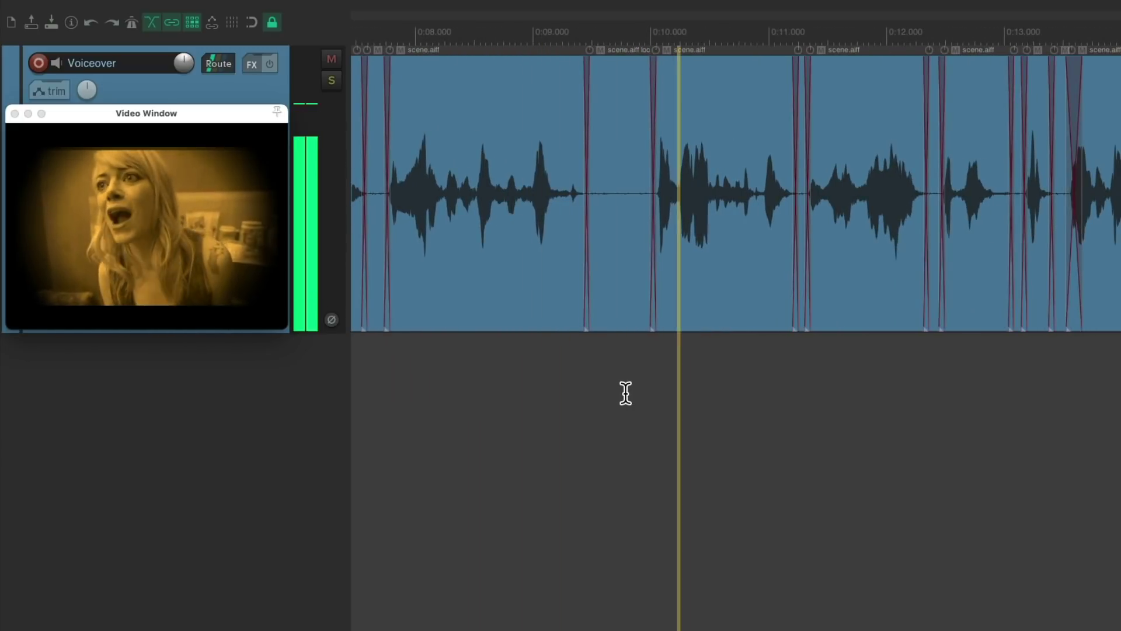
pyautogui.hscroll(3, 625, 393)
pyautogui.hscroll(2, 678, 403)
pyautogui.scroll(3, 678, 400)
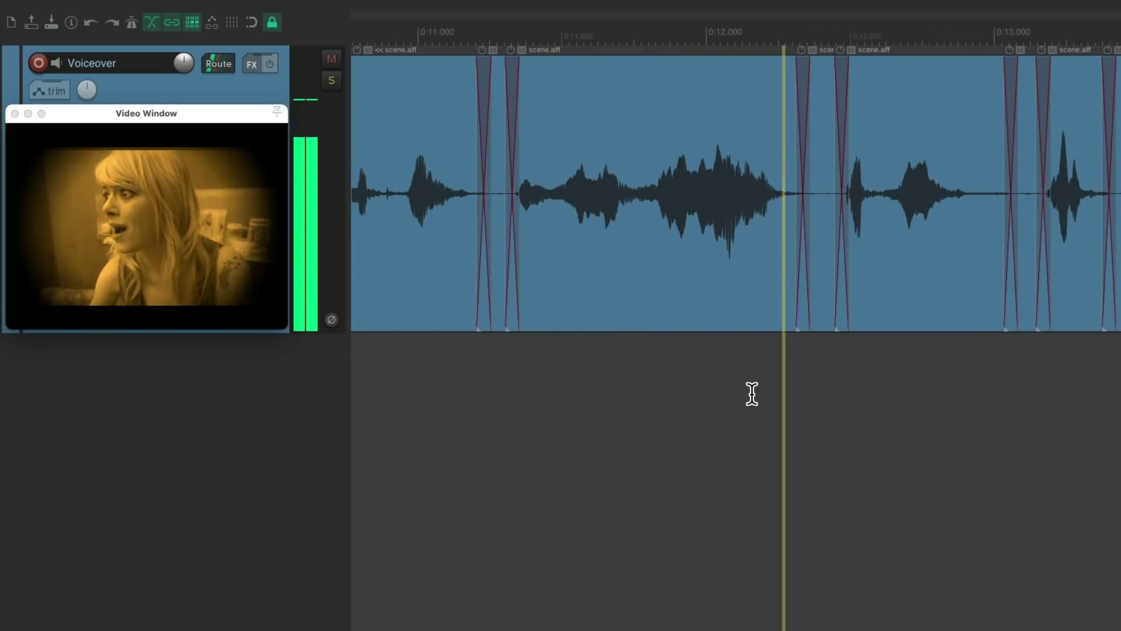
pyautogui.hscroll(5, 751, 393)
pyautogui.hscroll(2, 641, 391)
pyautogui.scroll(-3, 703, 400)
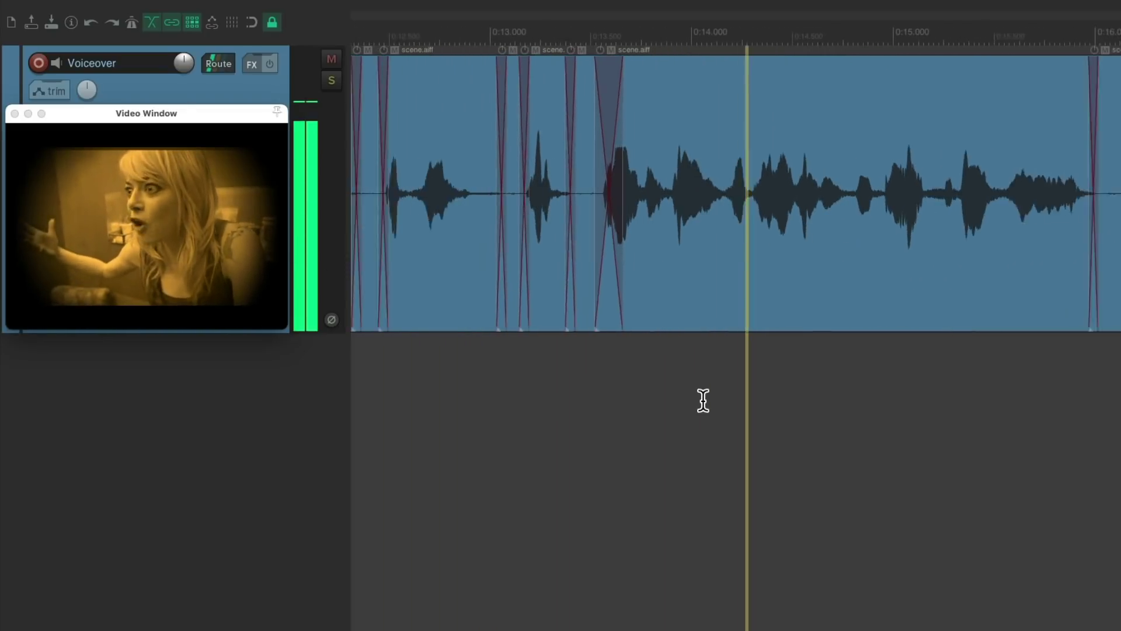
pyautogui.hscroll(5, 703, 401)
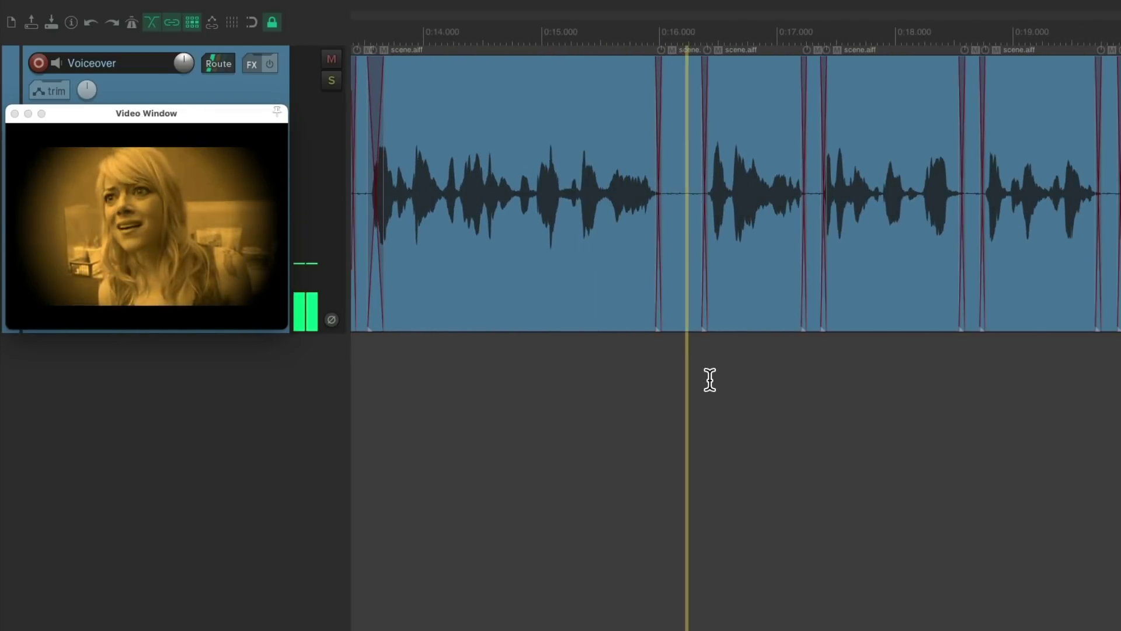
pyautogui.hscroll(3, 710, 381)
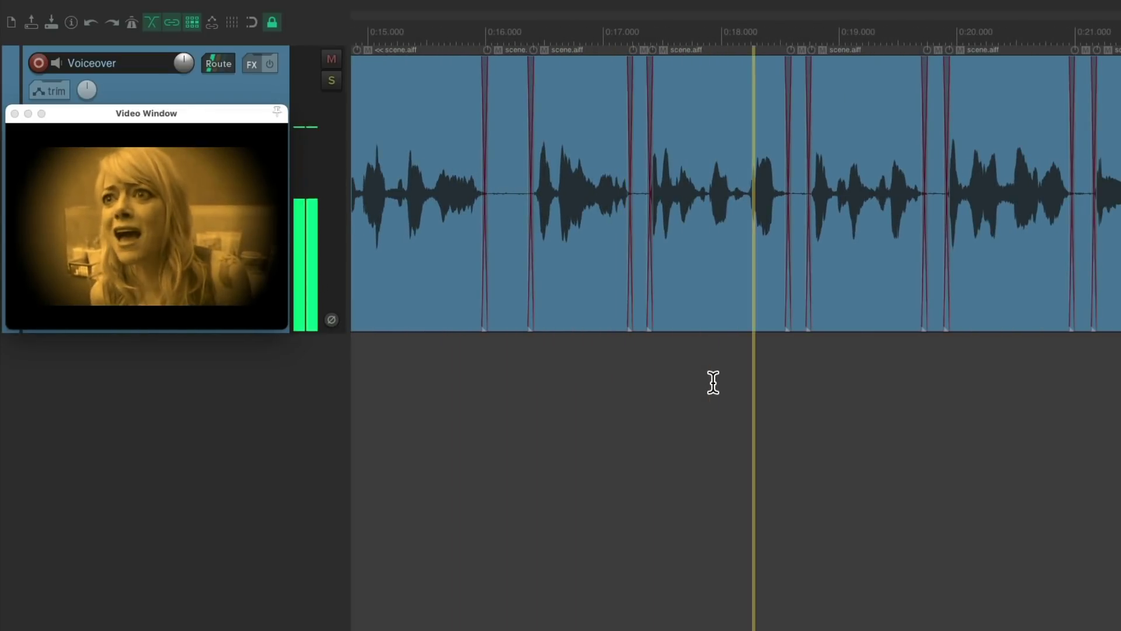
pyautogui.hscroll(5, 701, 385)
pyautogui.scroll(3, 693, 393)
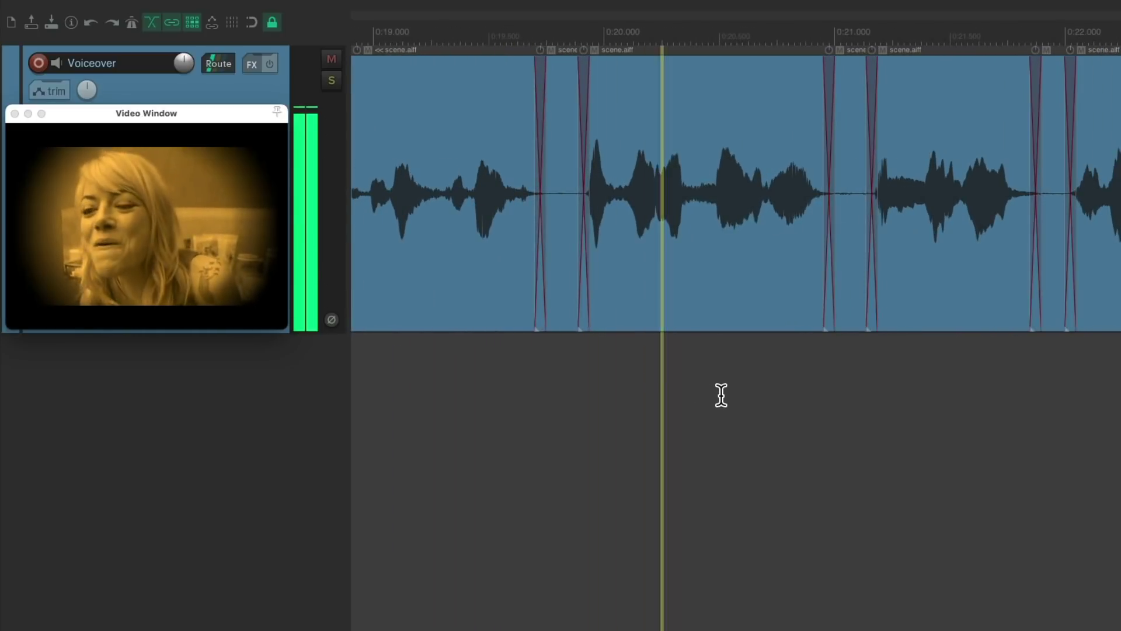
pyautogui.hscroll(3, 722, 396)
pyautogui.hscroll(1, 721, 396)
pyautogui.hscroll(5, 719, 393)
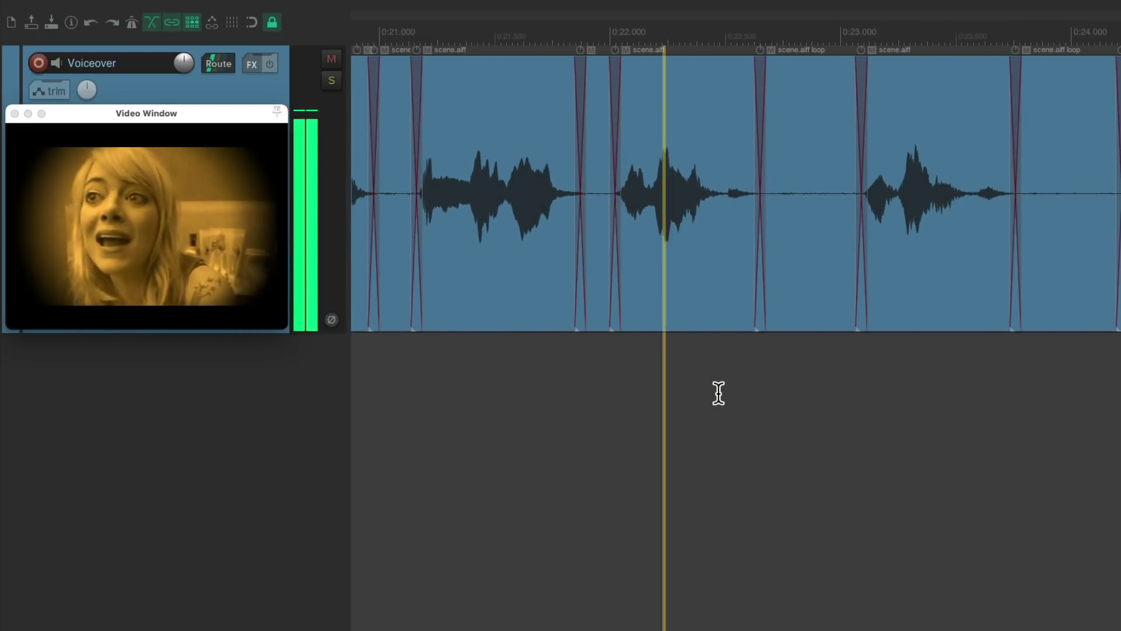
pyautogui.hscroll(3, 717, 393)
pyautogui.hscroll(3, 716, 393)
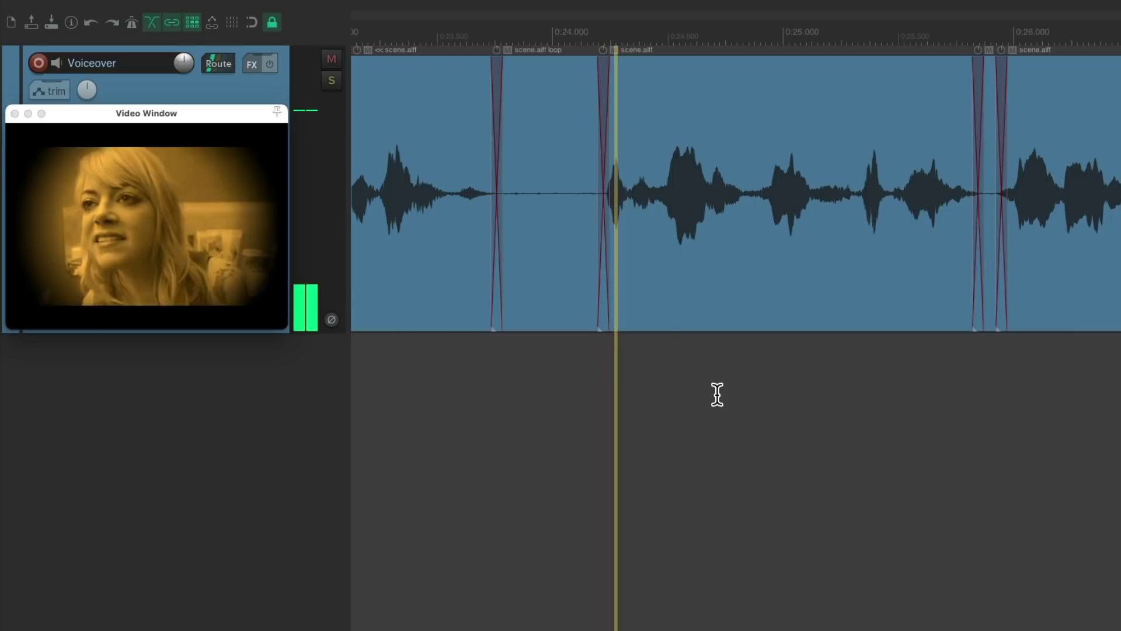
pyautogui.hscroll(4, 712, 396)
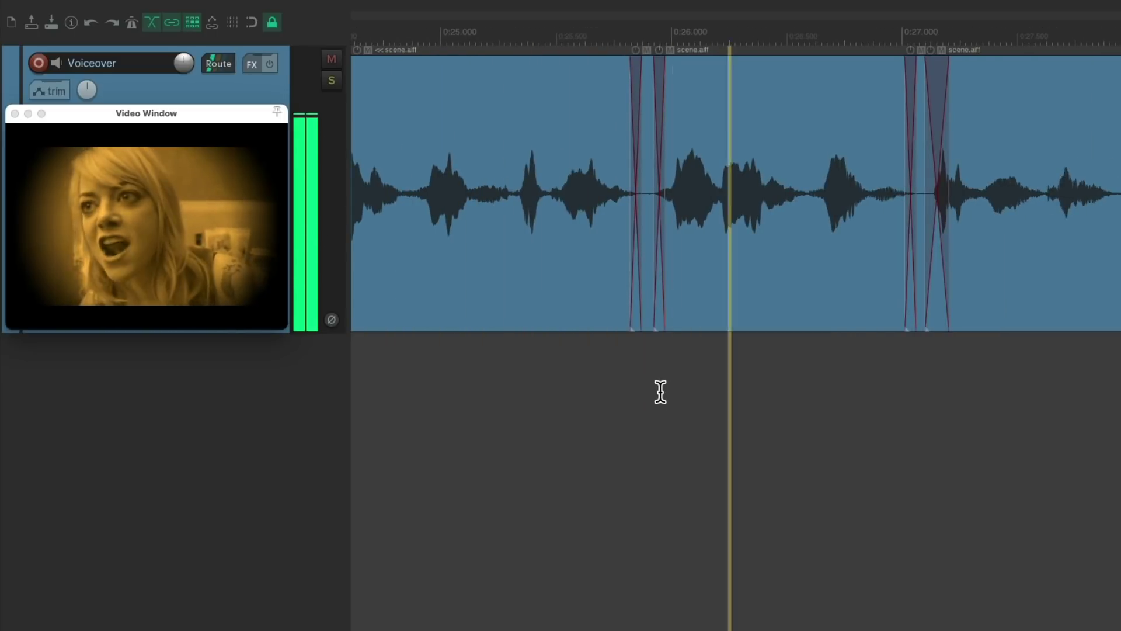
pyautogui.hscroll(3, 661, 391)
pyautogui.hscroll(4, 661, 391)
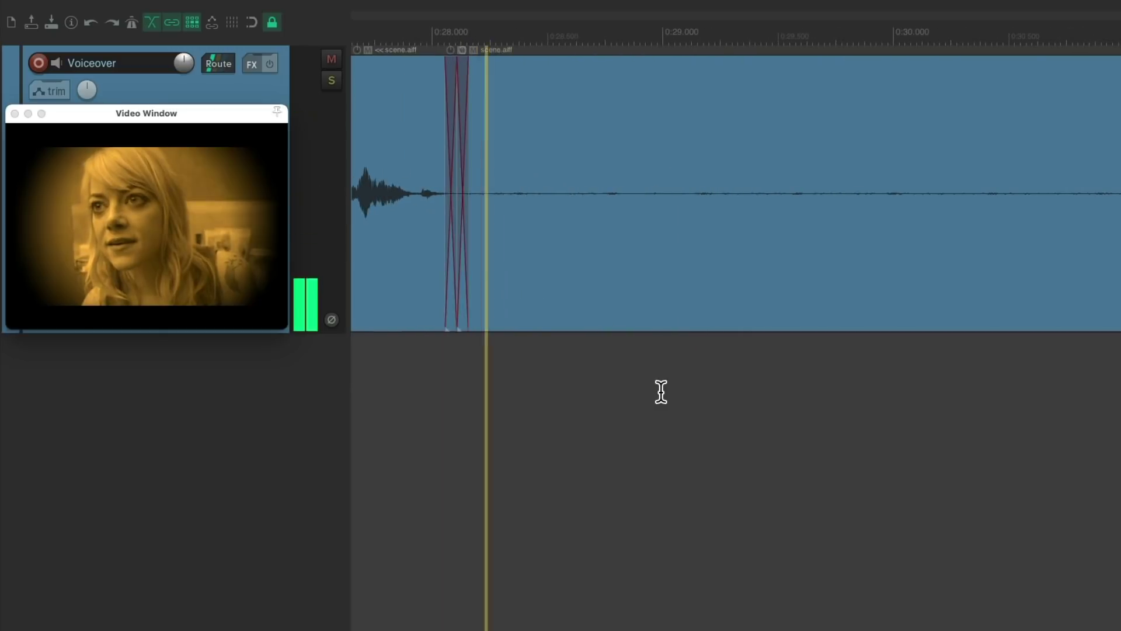
pyautogui.scroll(-8, 710, 413)
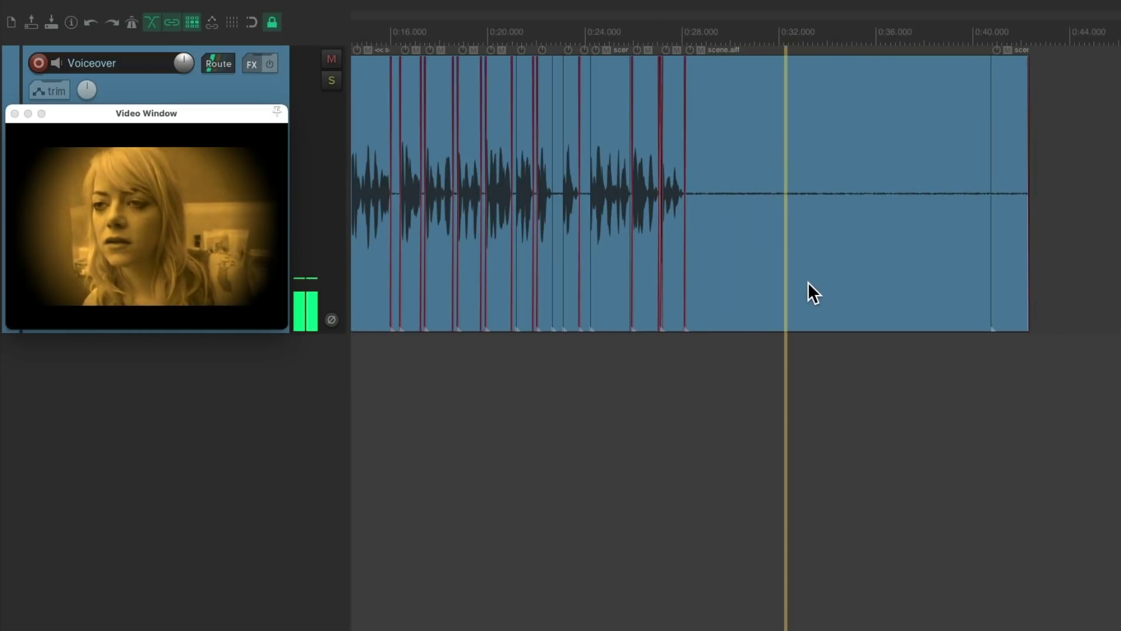
# - Stop playback and zoom in on the crossfaded room-tone gaps around 0:23–0:26
pyautogui.press('space')
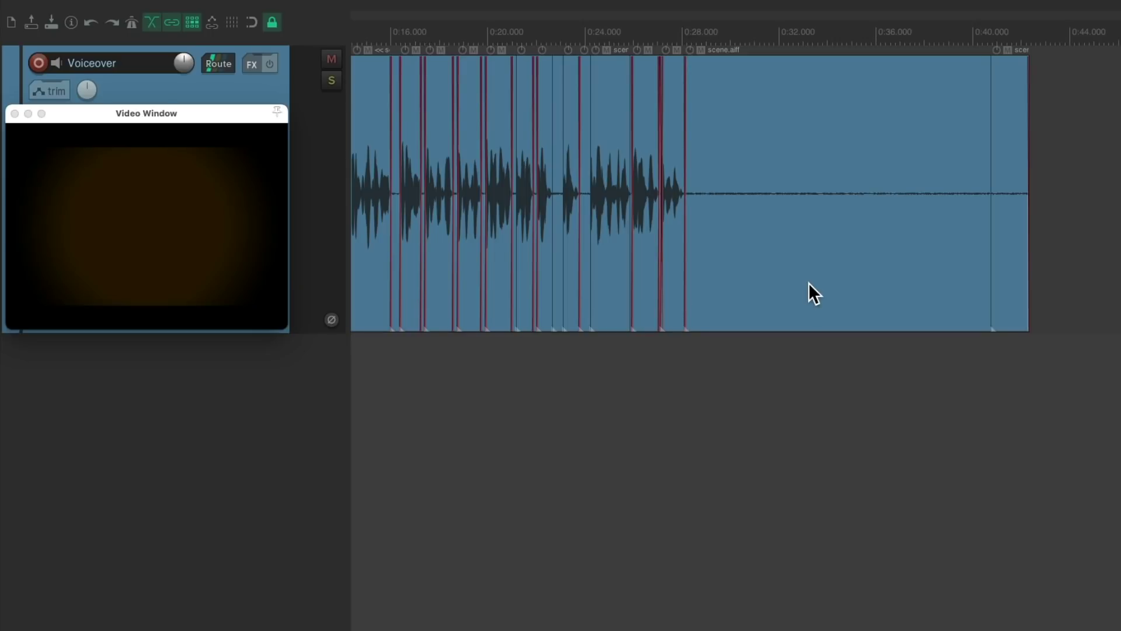
pyautogui.scroll(6, 541, 283)
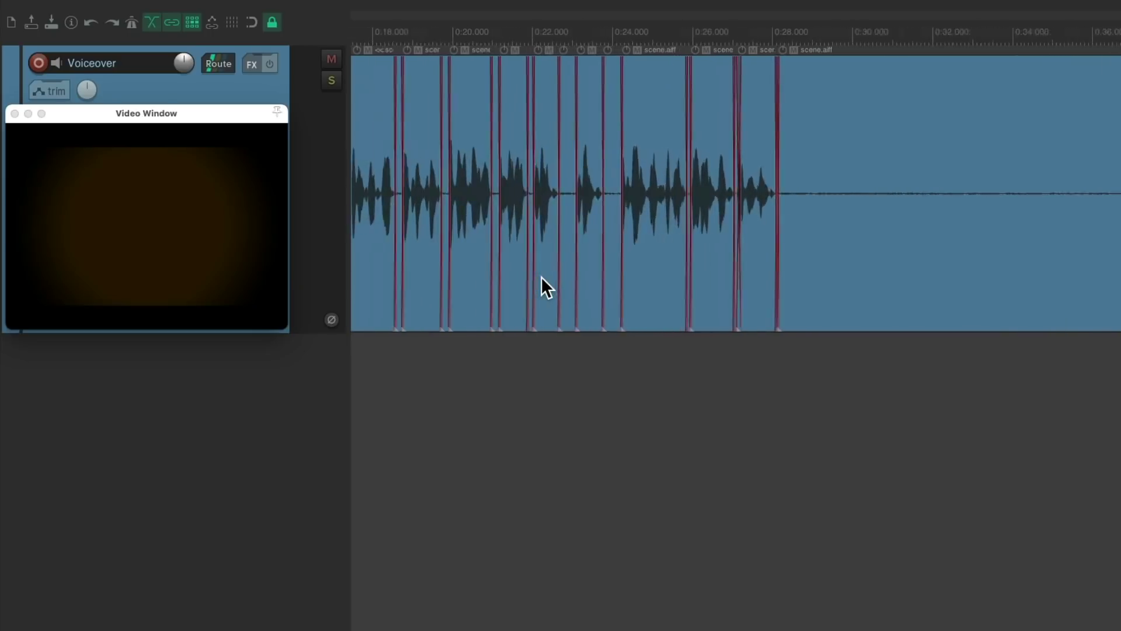
pyautogui.scroll(3, 697, 331)
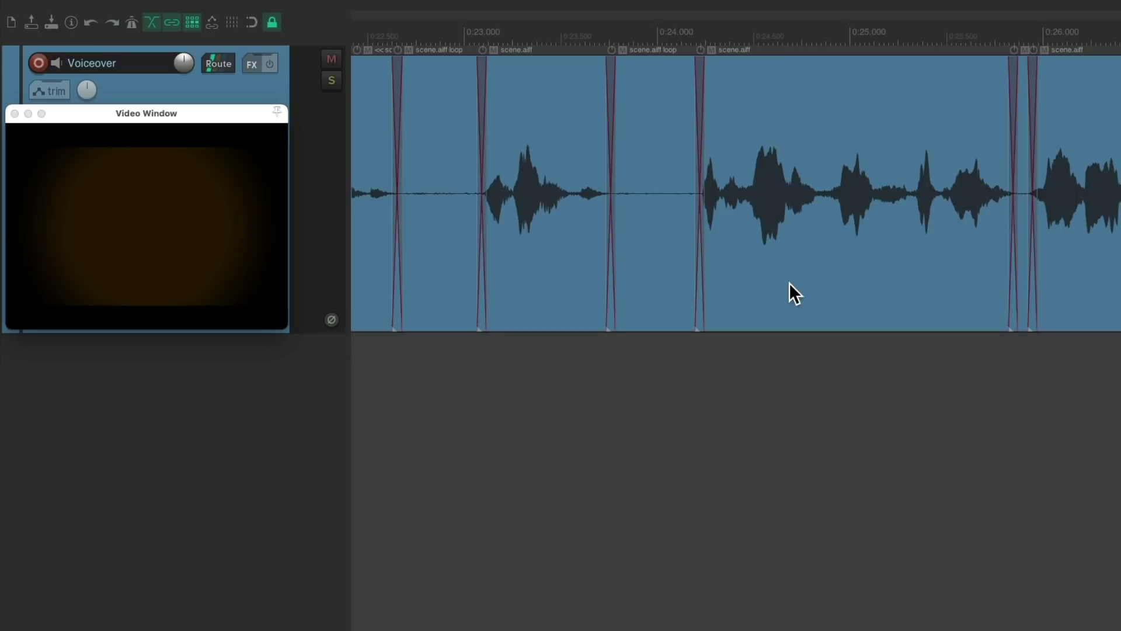
# - Play the edit with video from the start, stopping about eight seconds in past the 0:07–0:09 joins
pyautogui.press('space')
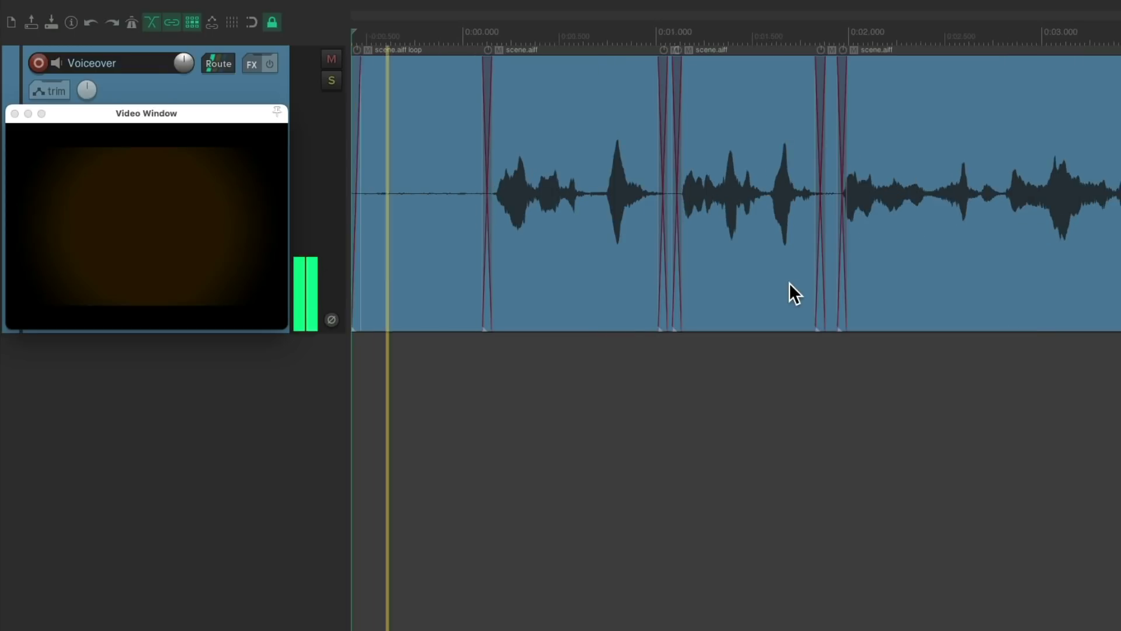
pyautogui.scroll(-3, 790, 282)
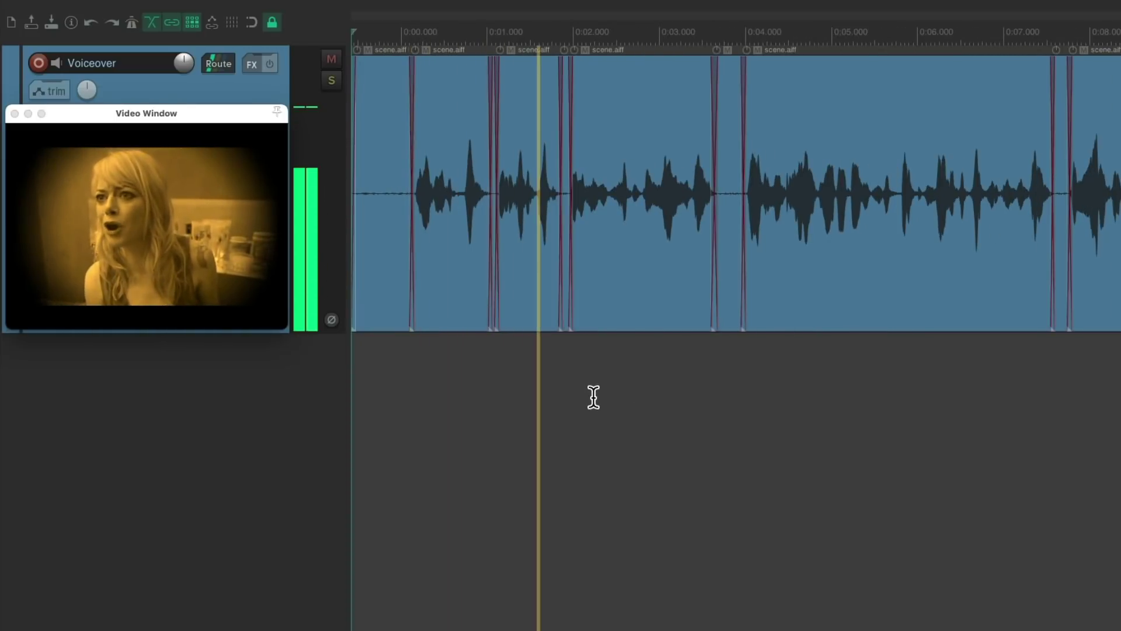
pyautogui.scroll(3, 594, 395)
pyautogui.hscroll(5, 712, 380)
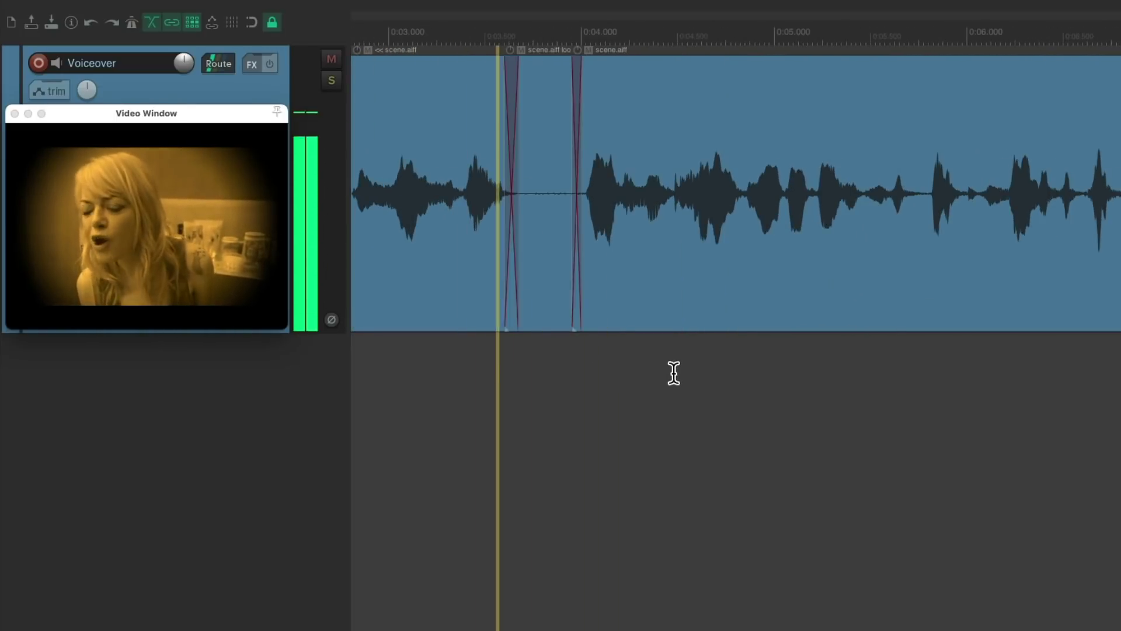
pyautogui.hscroll(7, 674, 374)
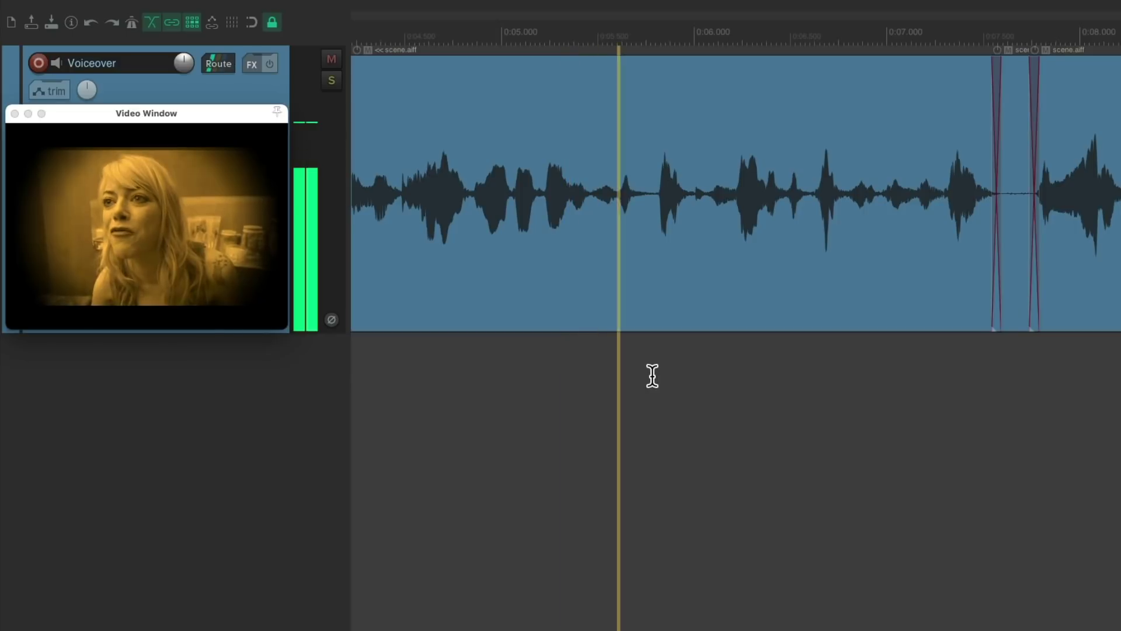
pyautogui.hscroll(2, 652, 376)
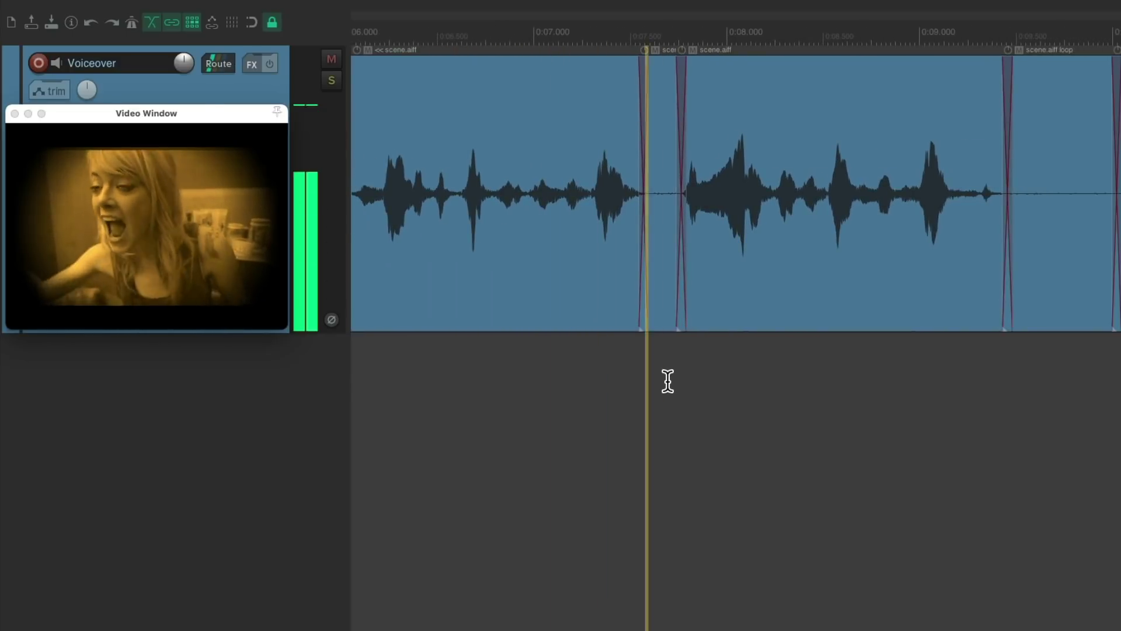
pyautogui.press('space')
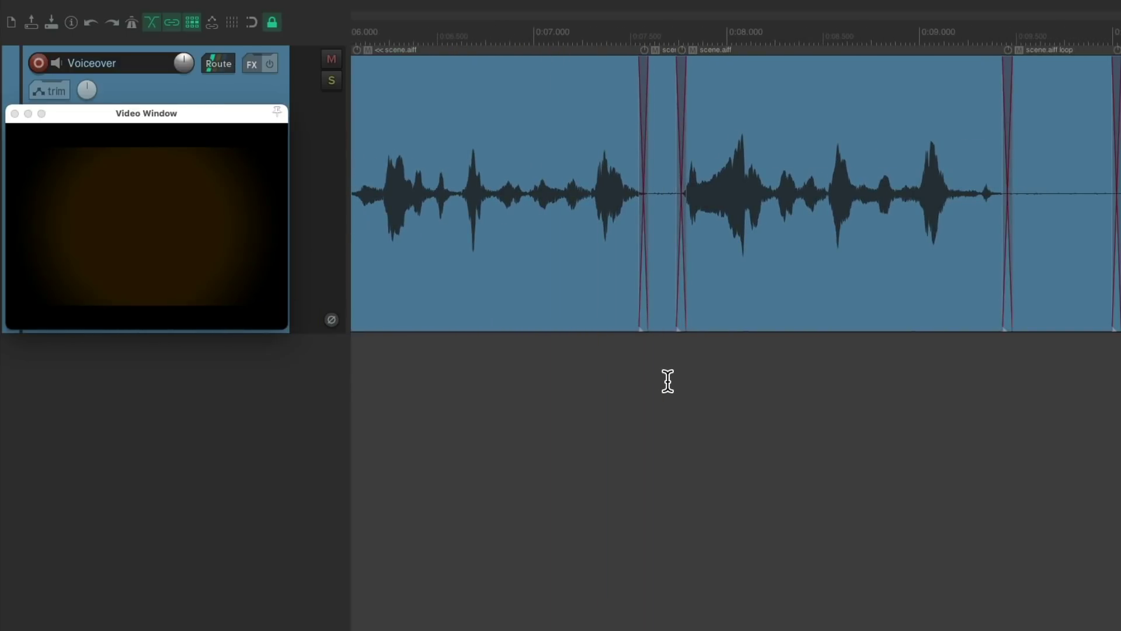